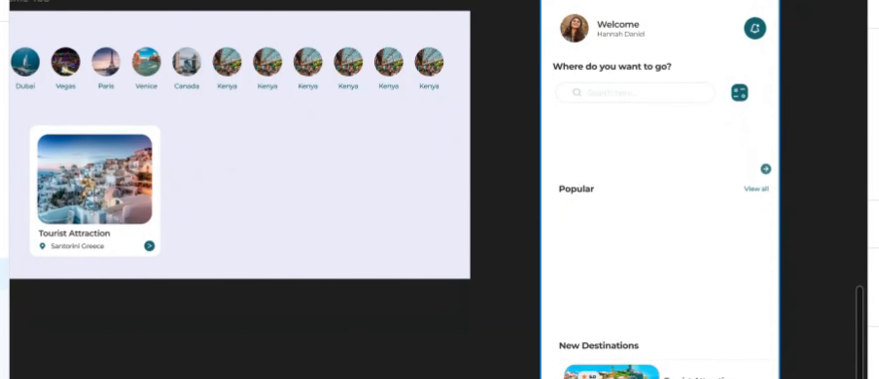
- Move the row of round destination thumbnails from the lavender frame onto the Home page, aligned beneath the search bar
scroll(439, 190, left, 10)
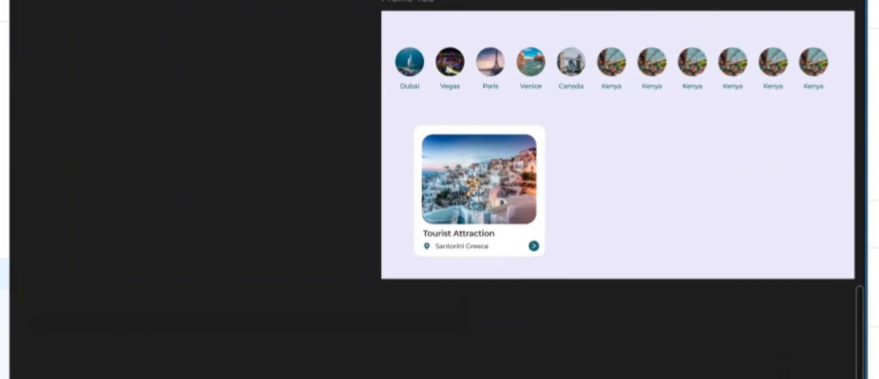
scroll(439, 189, right, 9)
scroll(440, 189, right, 1)
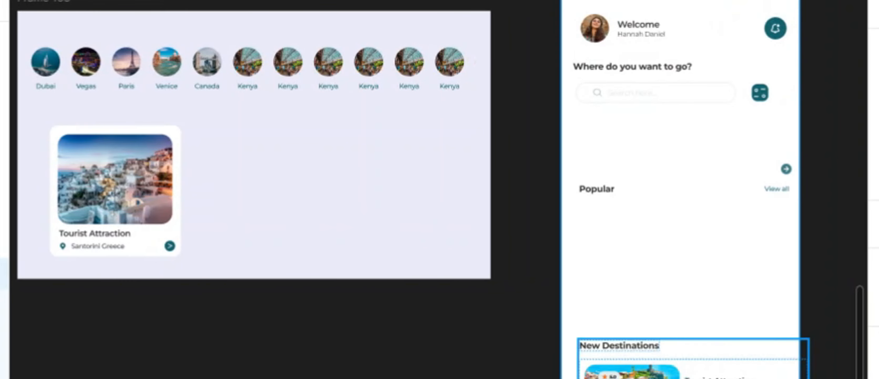
mouse_move(857, 336)
mouse_down()
mouse_move(853, 316)
mouse_move(849, 332)
mouse_move(844, 317)
mouse_move(842, 337)
mouse_up()
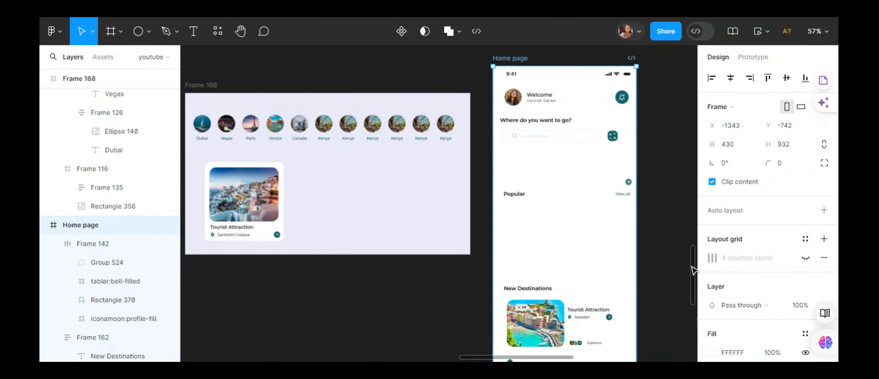
drag(692, 270, 693, 277)
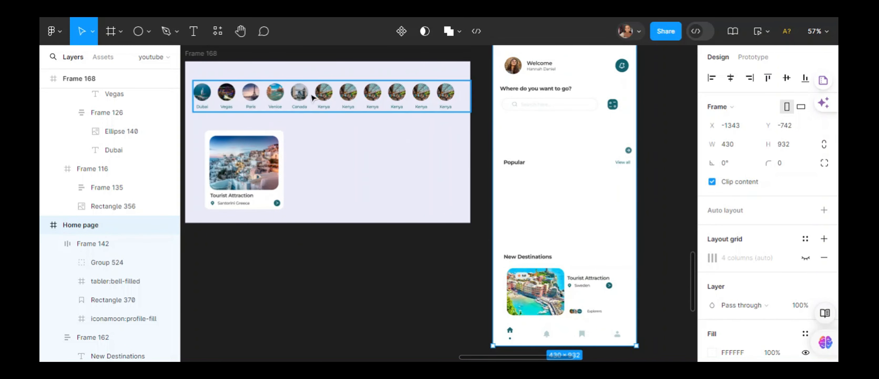
drag(312, 98, 589, 136)
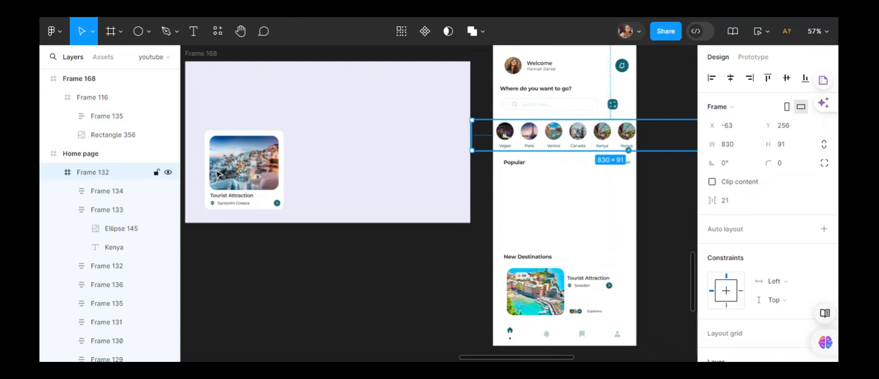
drag(532, 138, 550, 138)
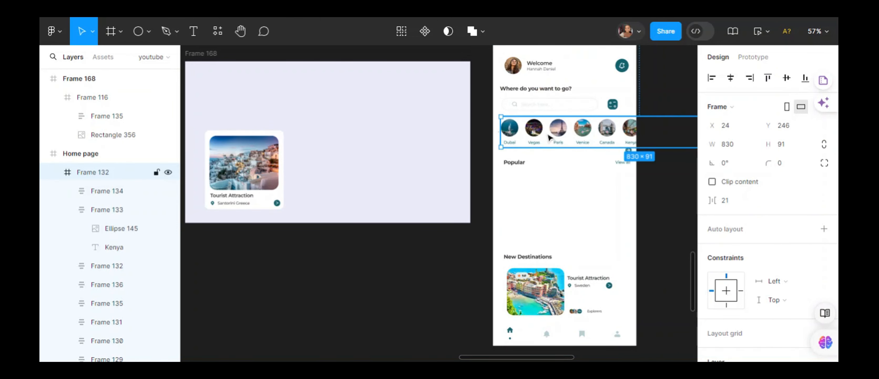
- Duplicate the Tourist Attraction card three times, placing one copy beside the original and two below the lavender frame
click(245, 184)
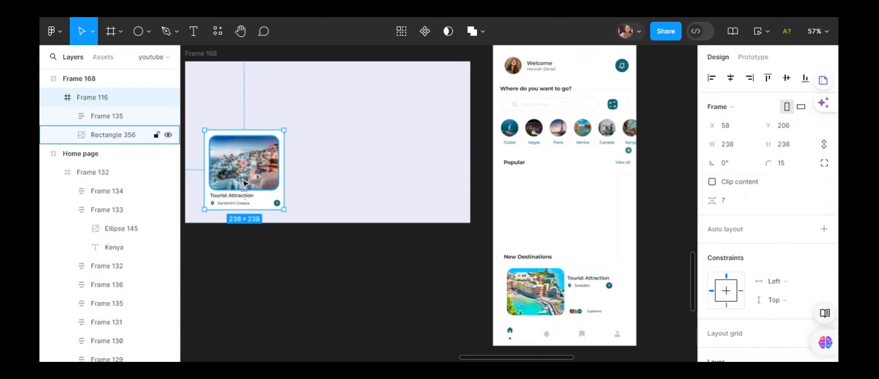
key(ctrl+d)
key(ctrl+d)
key(ctrl+d)
drag(260, 185, 351, 182)
drag(276, 181, 403, 299)
drag(237, 178, 238, 300)
drag(353, 253, 331, 256)
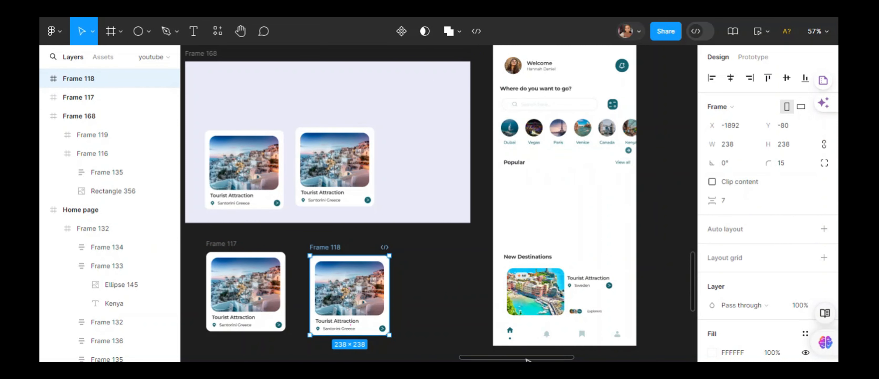
- Line up the two loose card copies and the original card in one row below the lavender frame
scroll(527, 358, right, 2)
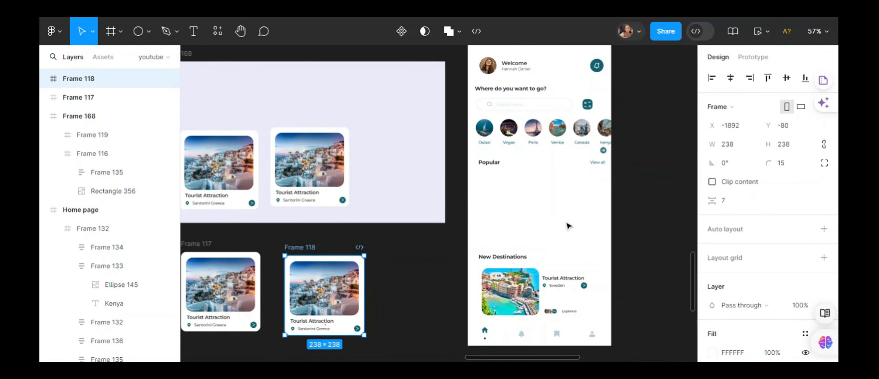
scroll(693, 287, down, 5)
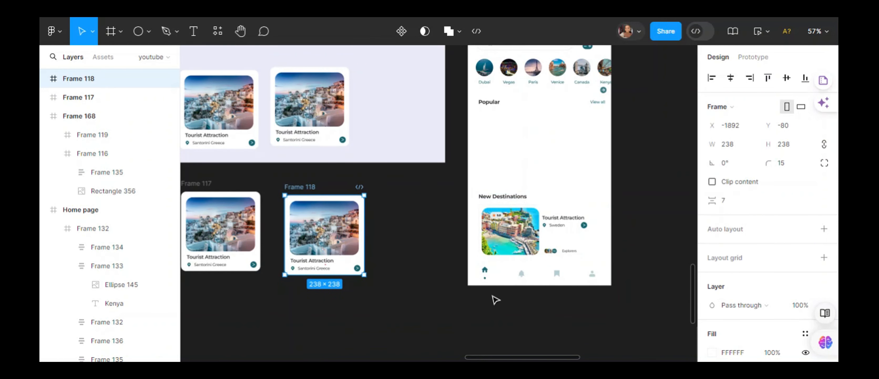
drag(499, 358, 450, 358)
drag(407, 173, 275, 173)
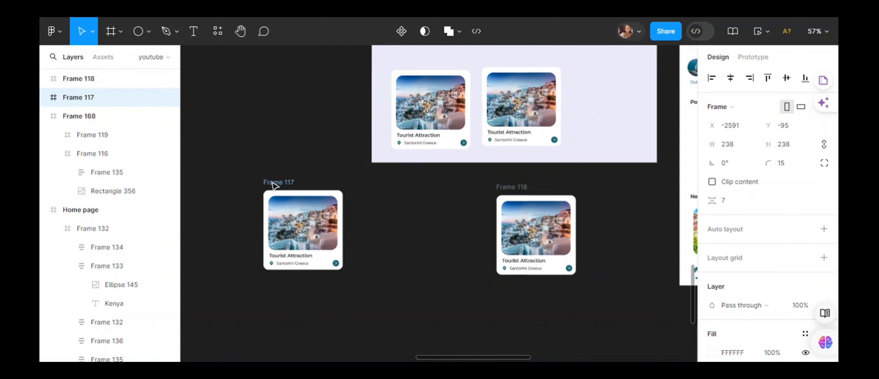
drag(516, 193, 376, 190)
drag(283, 186, 265, 186)
drag(367, 188, 352, 187)
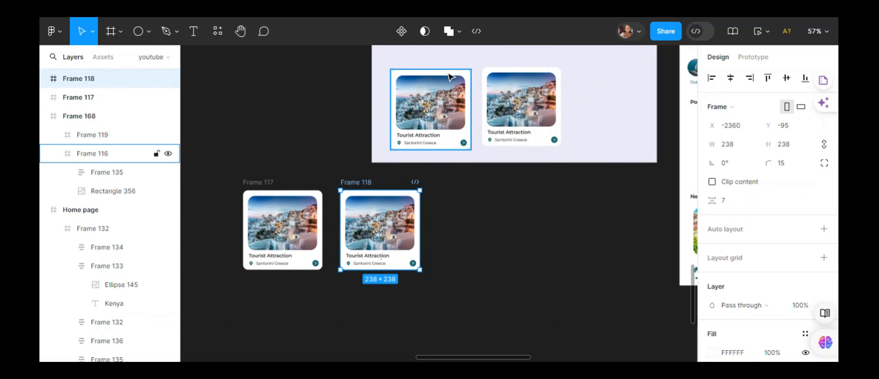
drag(418, 80, 458, 199)
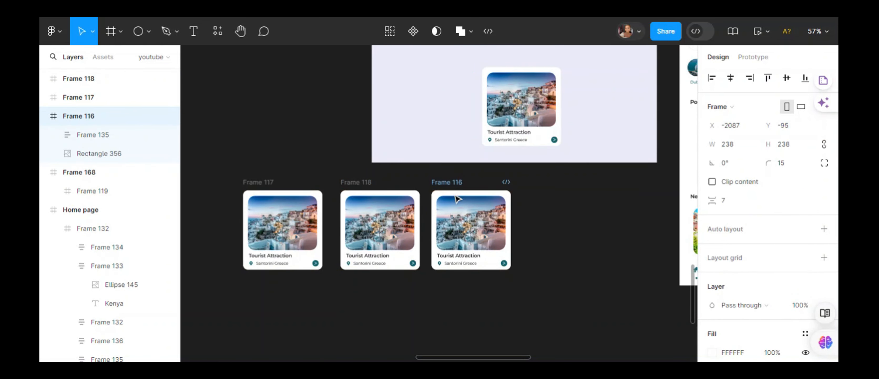
- Duplicate the third card twice to extend the row to five cards, and even out the spacing between them
key(ctrl+d)
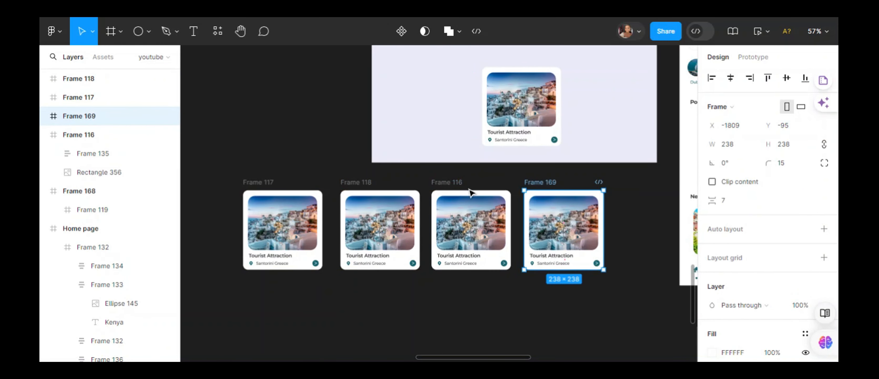
key(ctrl+d)
click(222, 186)
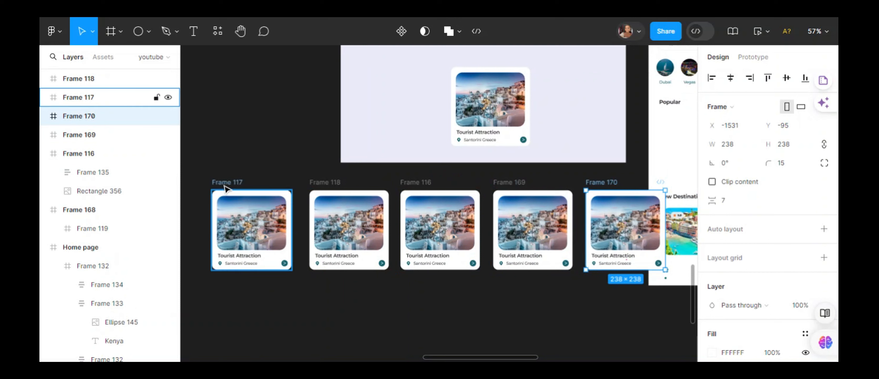
drag(224, 187, 215, 187)
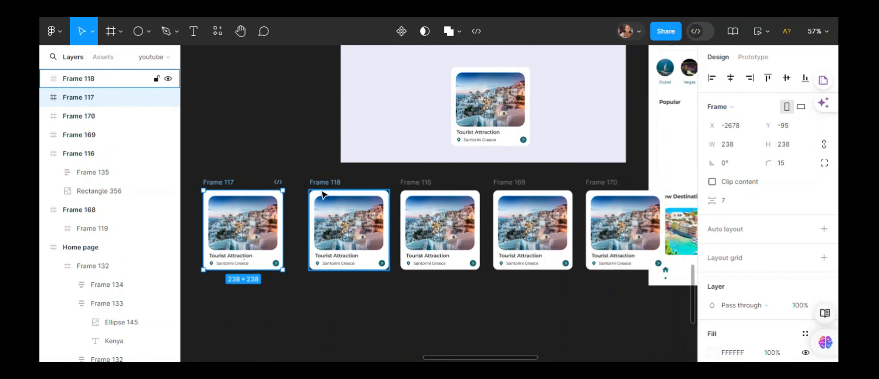
drag(322, 194, 313, 195)
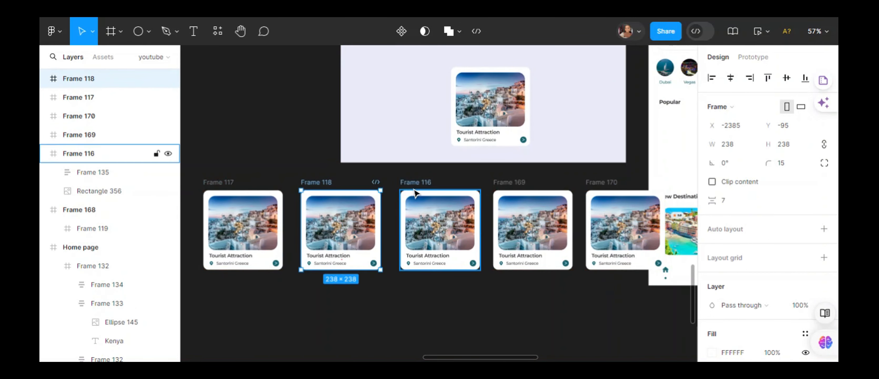
drag(415, 193, 409, 193)
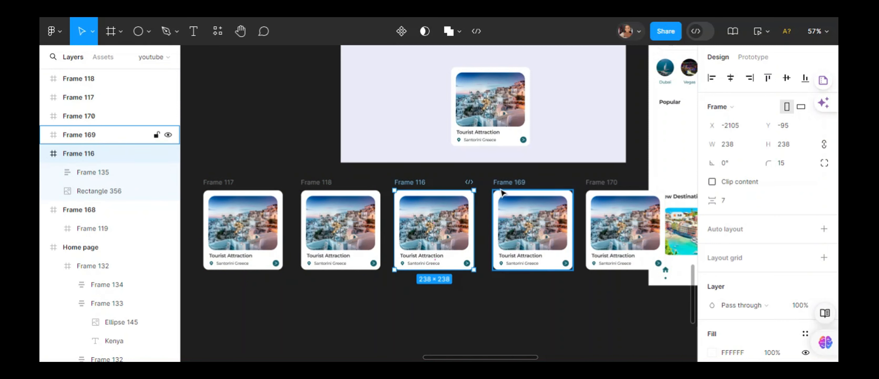
drag(502, 193, 497, 194)
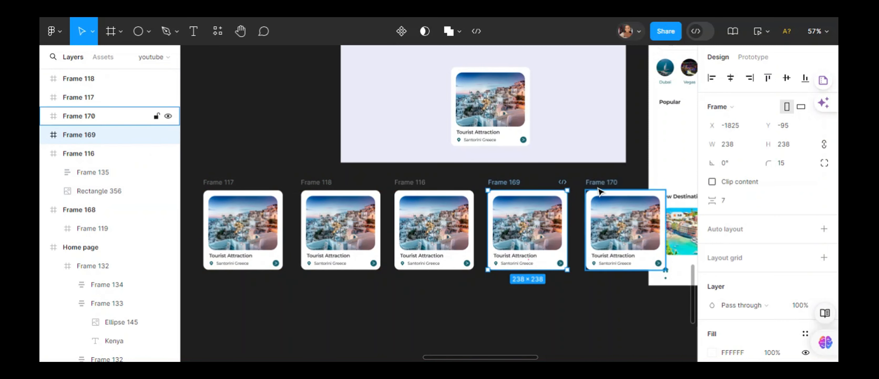
drag(598, 191, 595, 192)
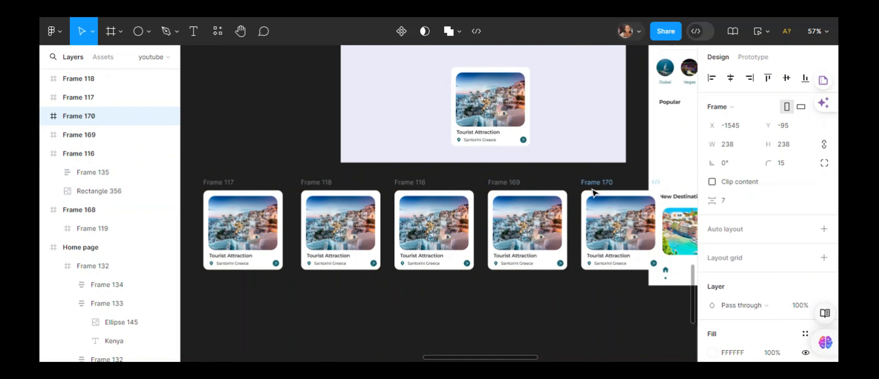
- Select the picture inside the second card and run the Unsplash plugin on it
double_click(330, 218)
right_click(321, 214)
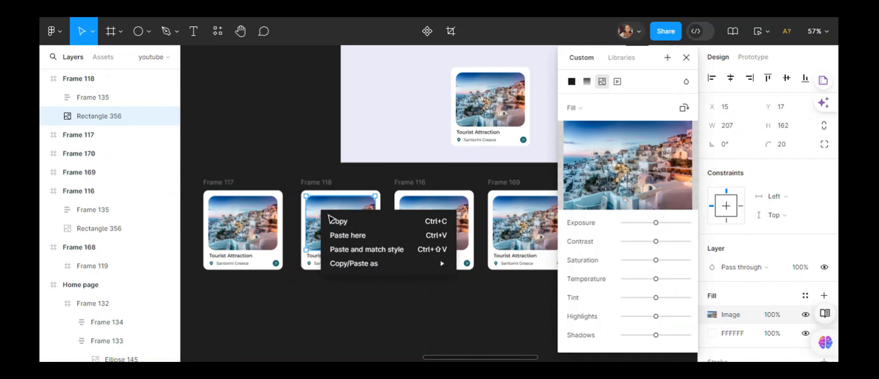
click(313, 218)
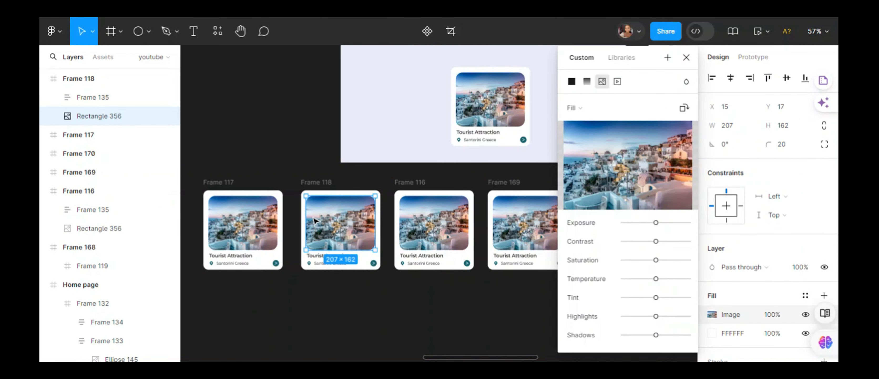
right_click(313, 217)
click(685, 62)
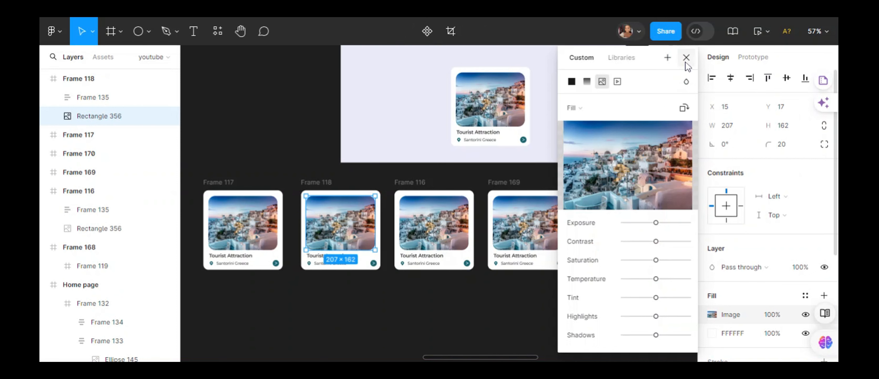
right_click(364, 222)
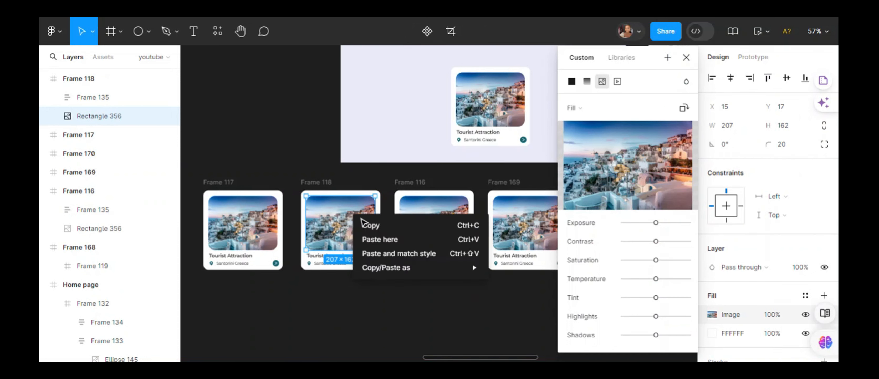
click(336, 246)
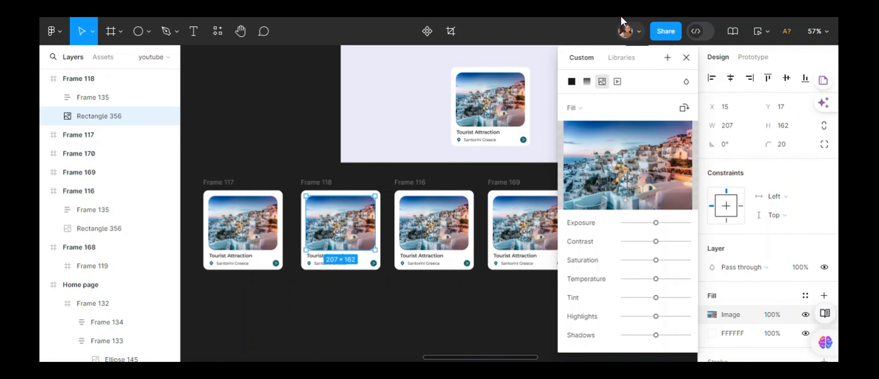
click(686, 58)
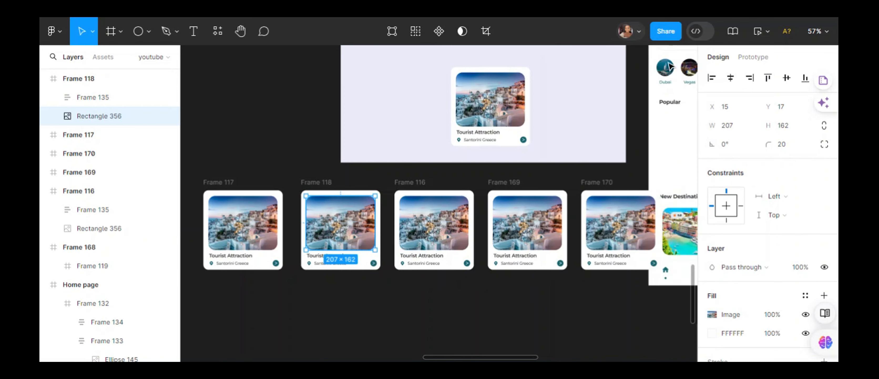
right_click(360, 222)
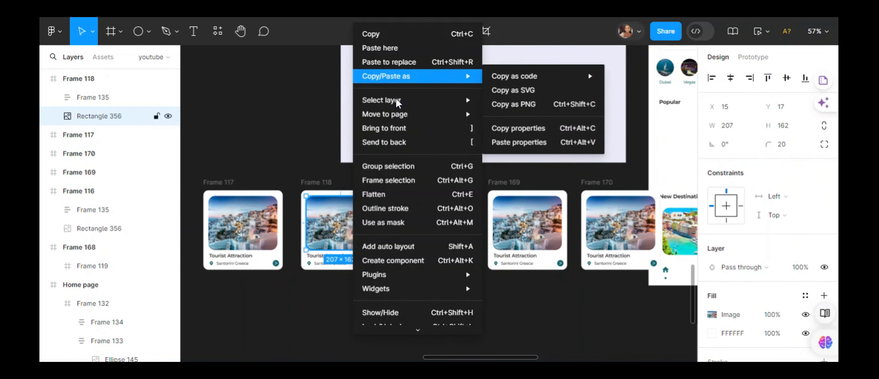
mouse_move(423, 275)
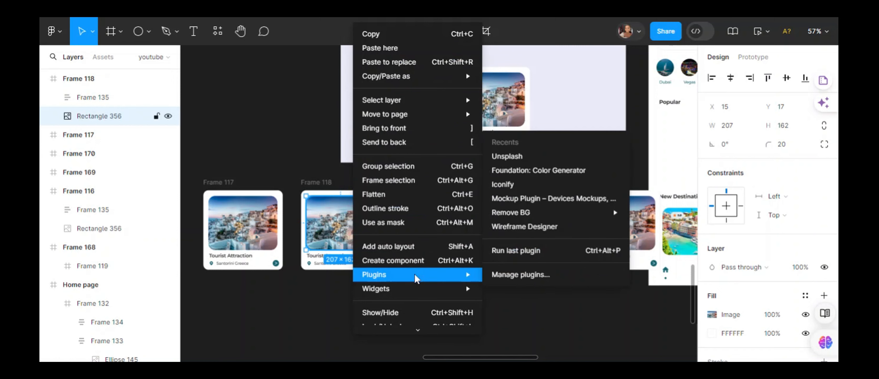
click(537, 161)
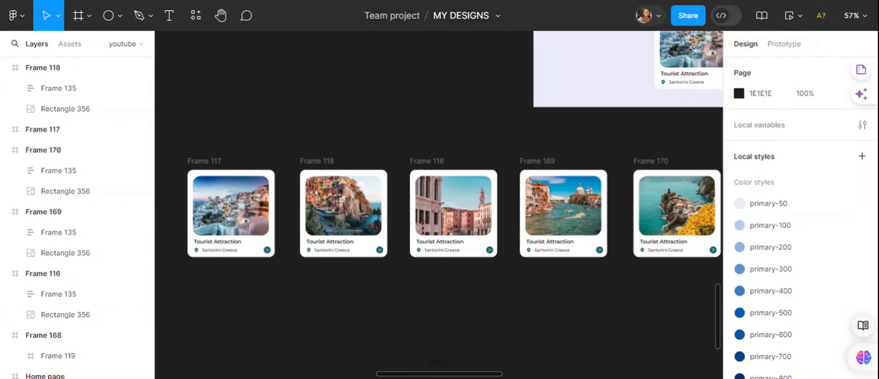
- Select all five attraction cards in the row and combine them with auto layout
mouse_move(498, 374)
mouse_down()
mouse_move(491, 373)
mouse_move(505, 370)
mouse_up()
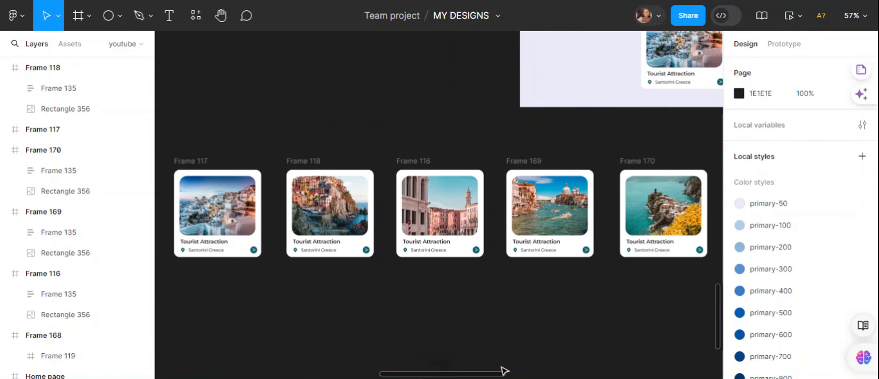
click(192, 161)
shift+click(304, 195)
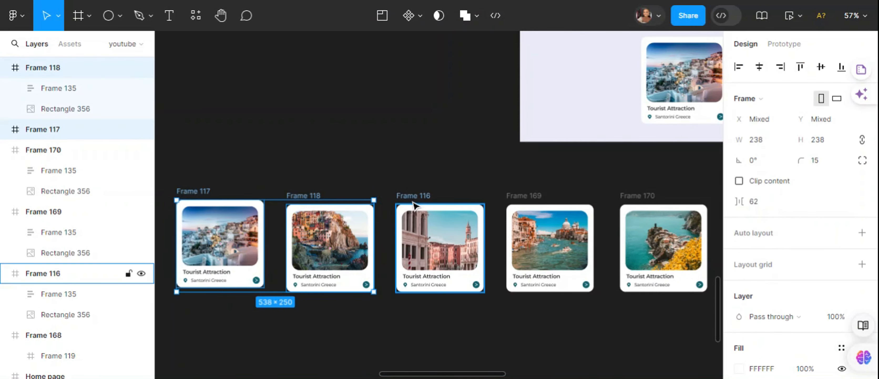
shift+click(412, 197)
drag(411, 195, 513, 196)
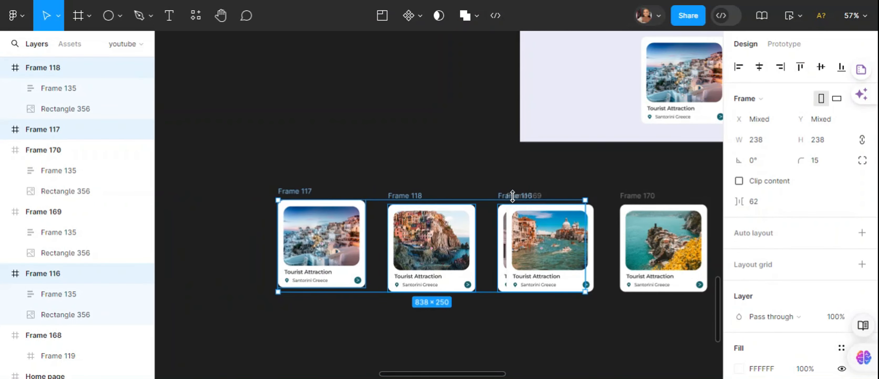
key(ctrl+z)
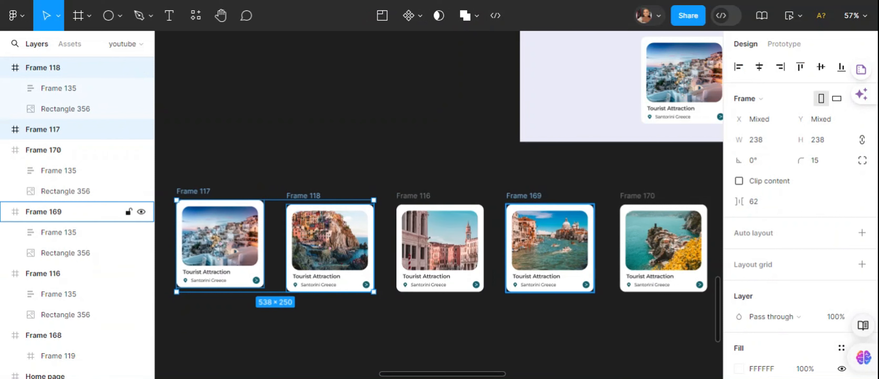
shift+click(509, 208)
shift+click(632, 205)
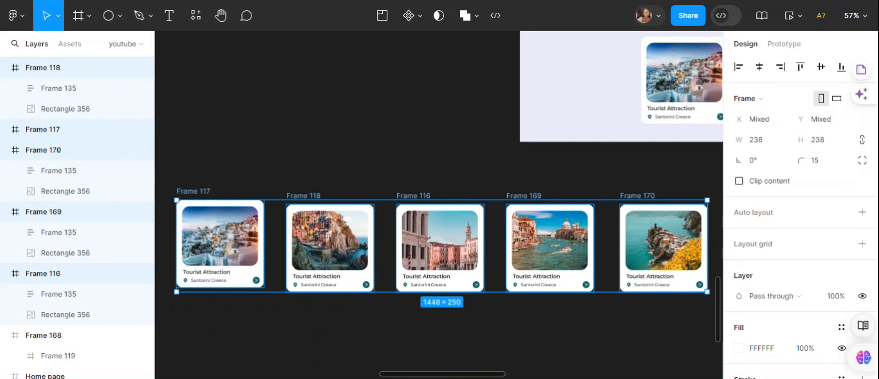
key(shift+a)
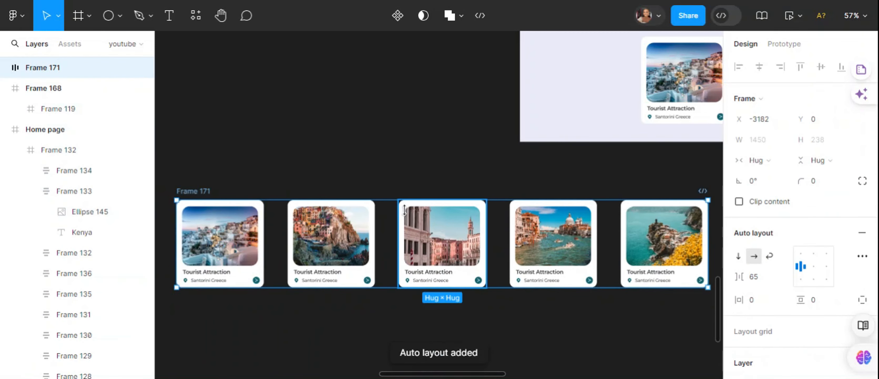
- Move the auto-layout row of attraction cards into the Home page, below the Popular heading
right_click(409, 216)
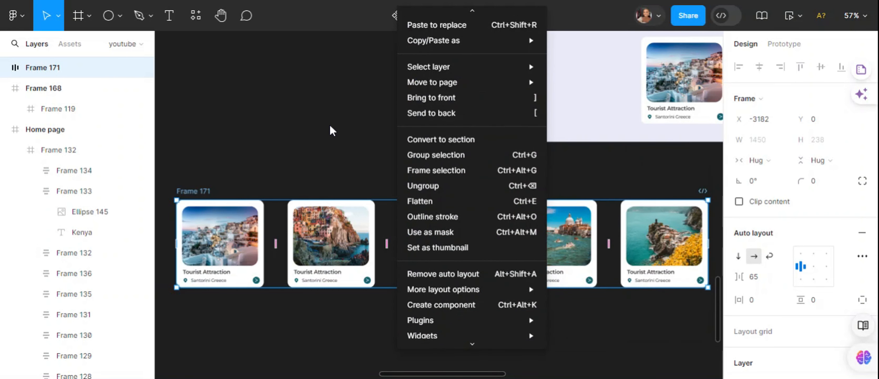
click(328, 108)
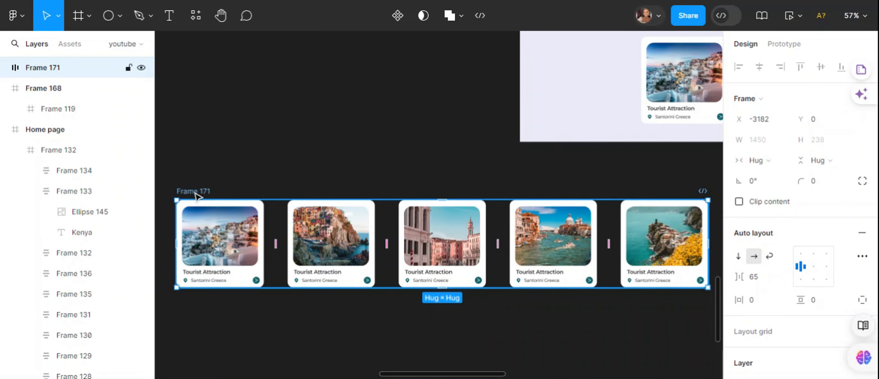
drag(194, 192, 573, 370)
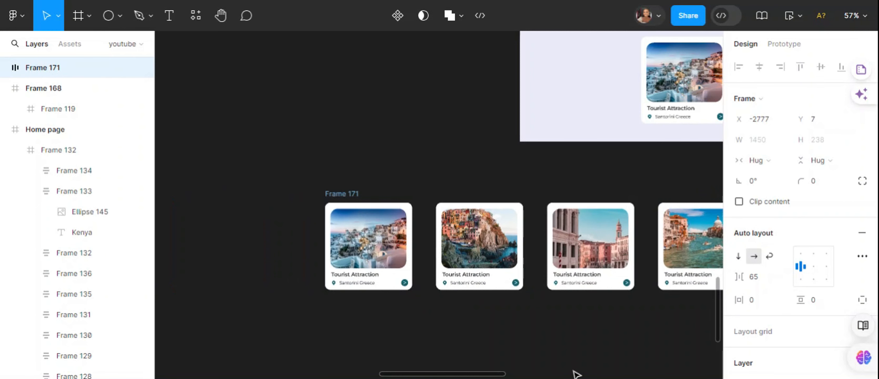
drag(573, 370, 766, 313)
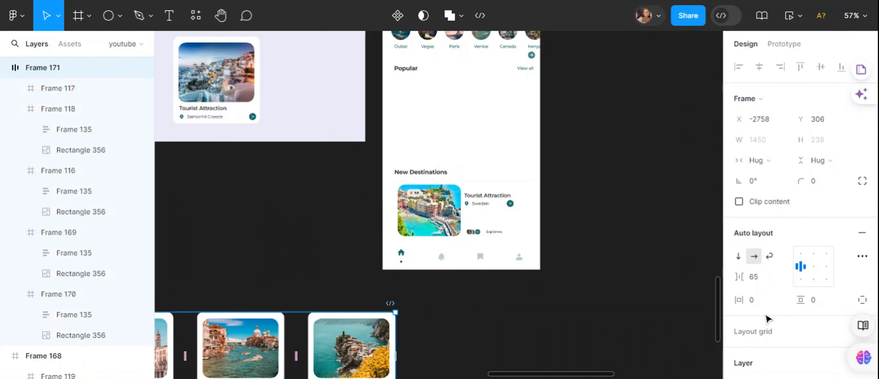
scroll(573, 374, left, 8)
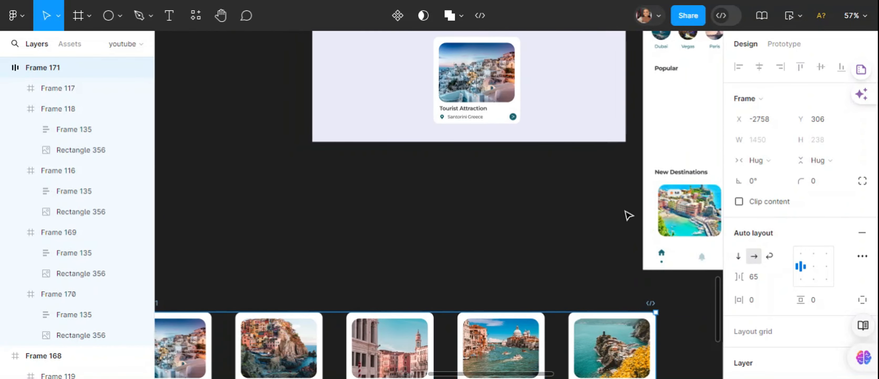
scroll(628, 215, down, 5)
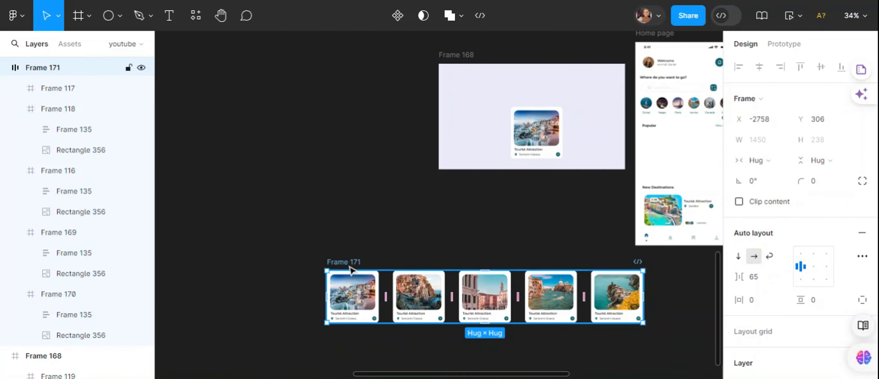
drag(351, 269, 305, 182)
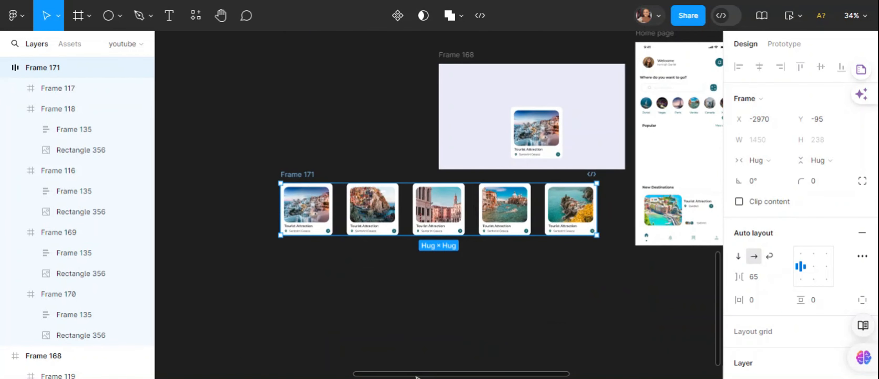
drag(414, 373, 454, 373)
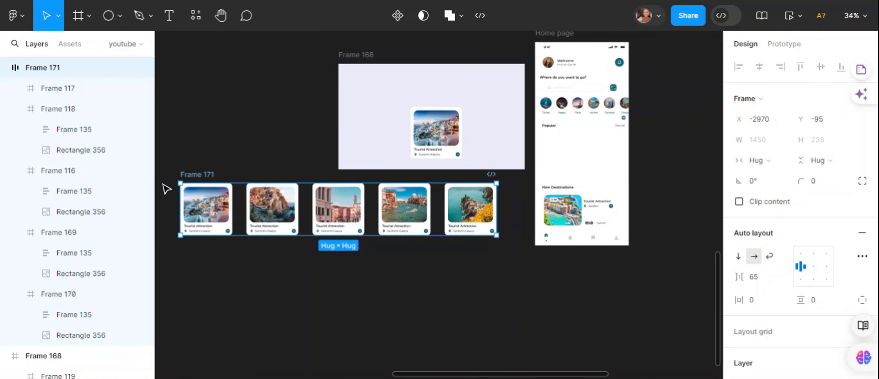
drag(197, 178, 550, 140)
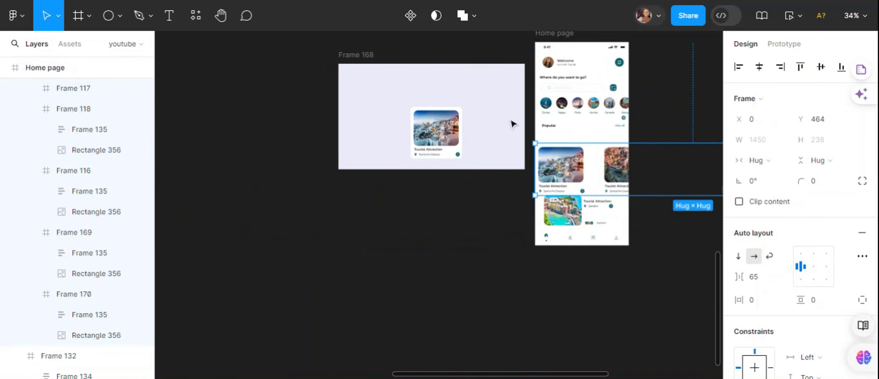
- Raise the card row to Y 408 under the Popular heading and place the New Destinations section at X 17, Y 671
scroll(514, 123, up, 5)
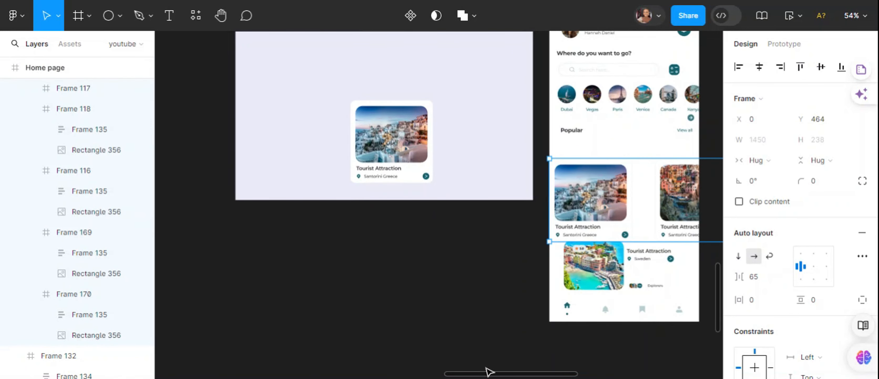
drag(488, 374, 519, 374)
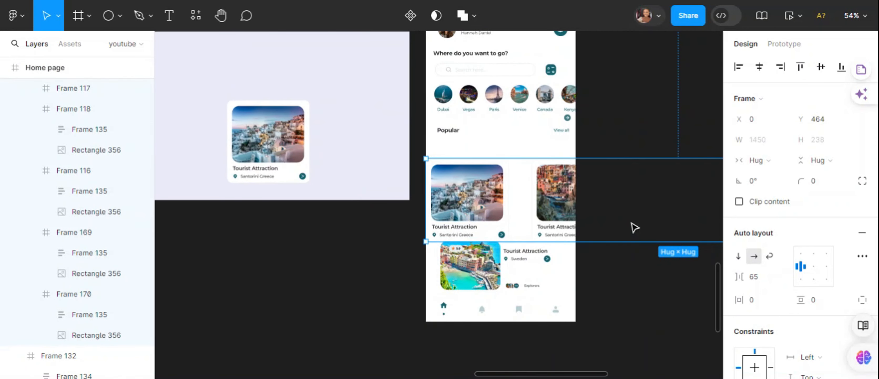
drag(634, 227, 631, 207)
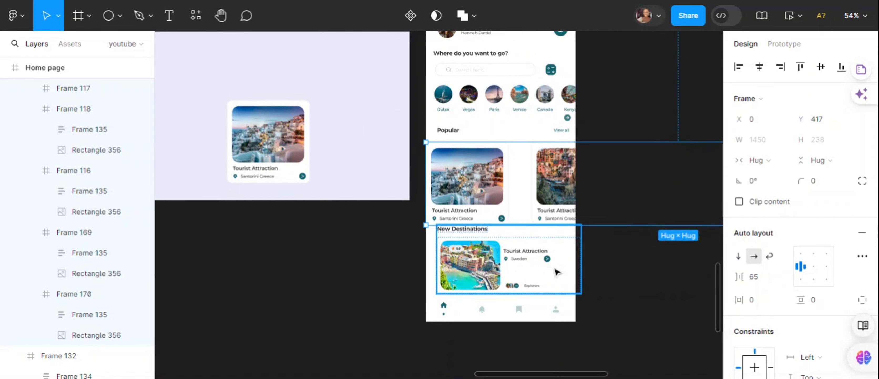
drag(557, 271, 553, 275)
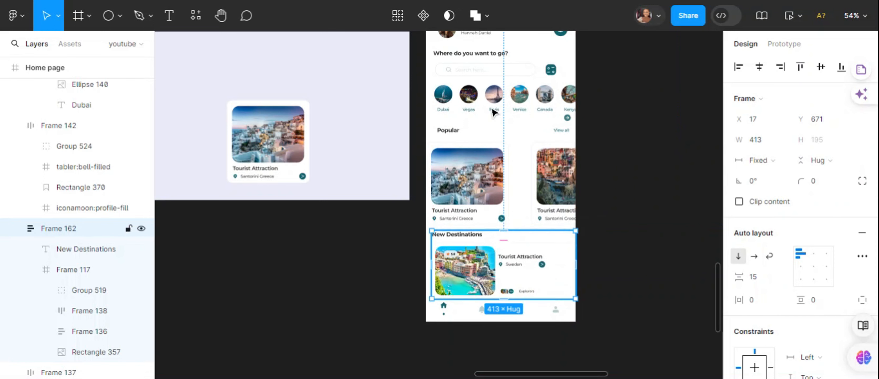
click(529, 172)
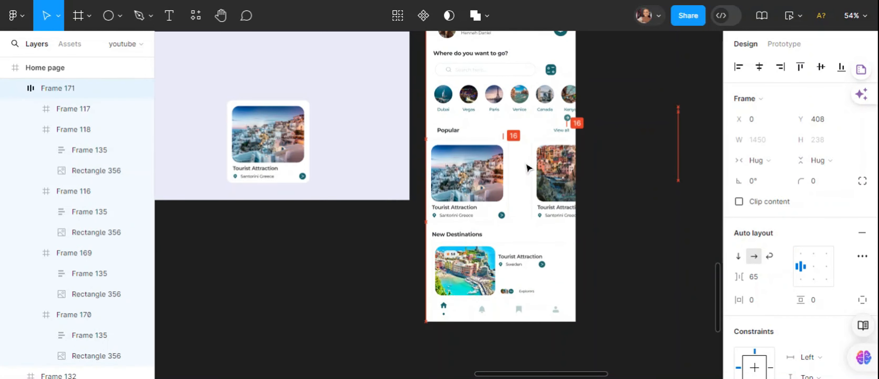
- Move the lavender frame farther from the Home page, and set the attraction card row's item spacing to 24
scroll(537, 155, down, 3)
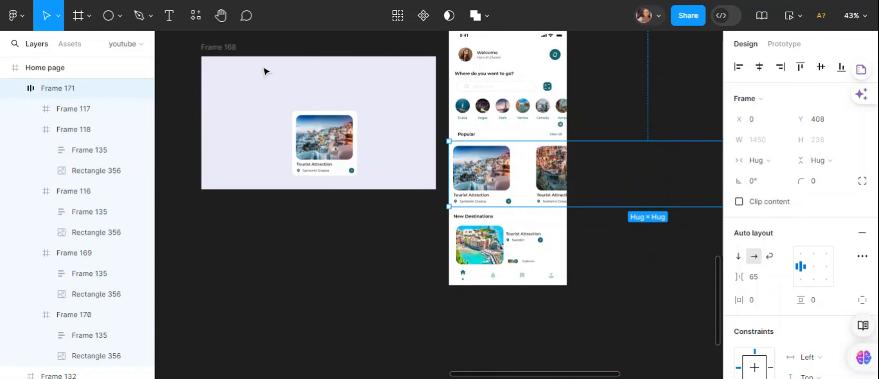
drag(222, 51, 140, 48)
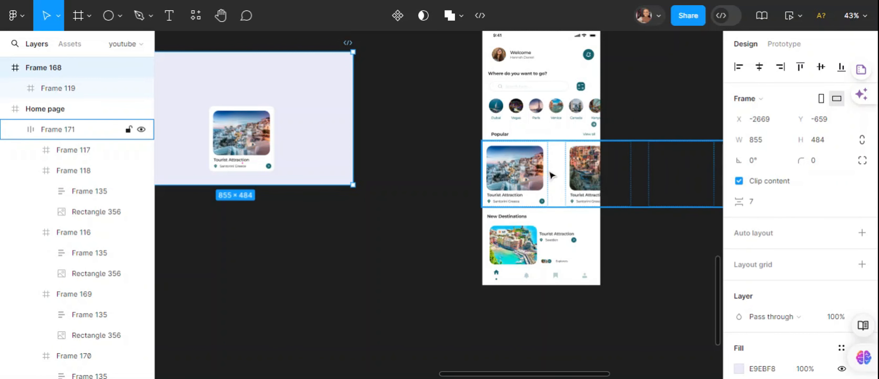
click(550, 172)
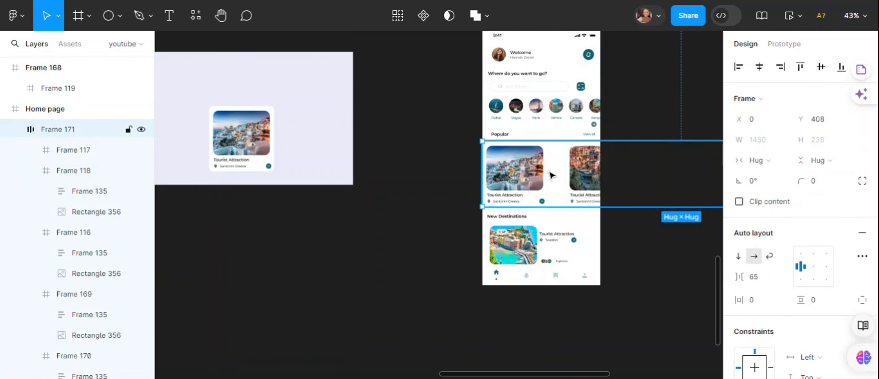
click(753, 278)
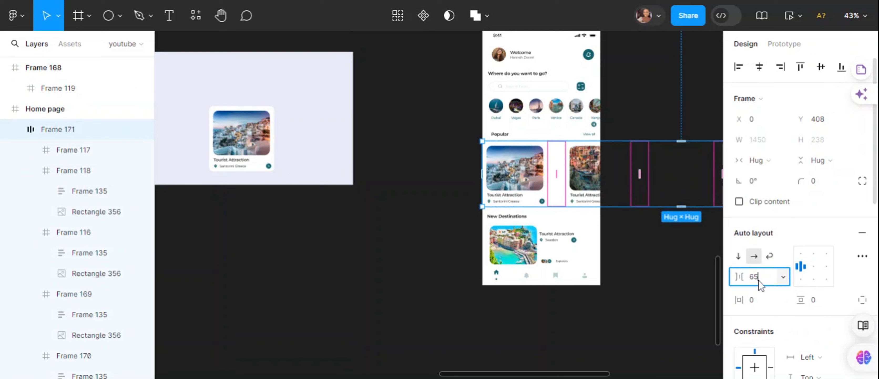
text(24)
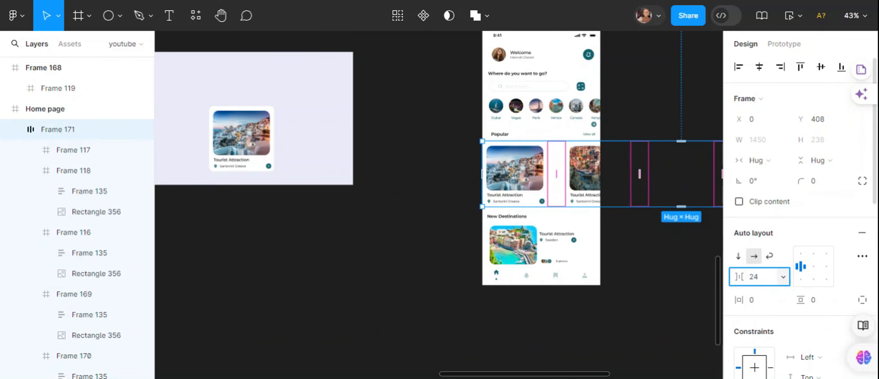
key(Return)
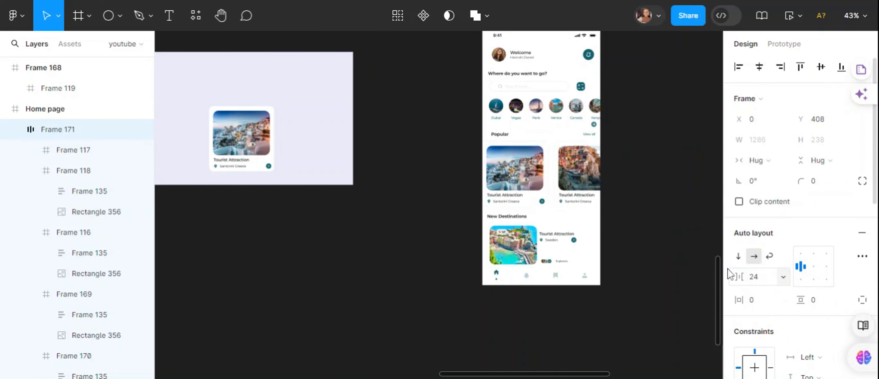
double_click(568, 188)
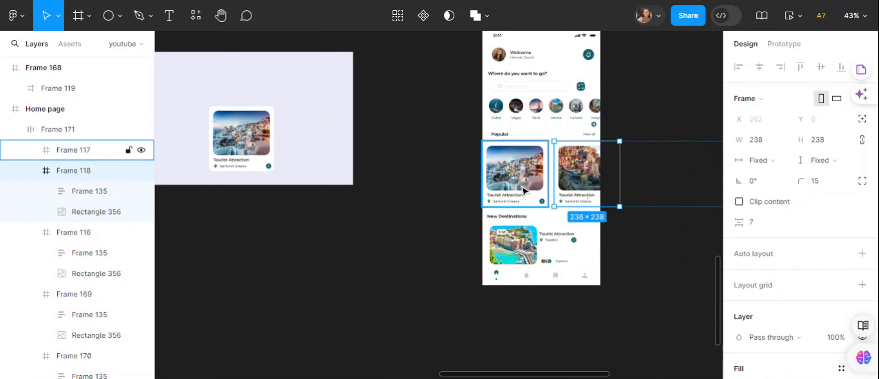
click(524, 189)
click(662, 253)
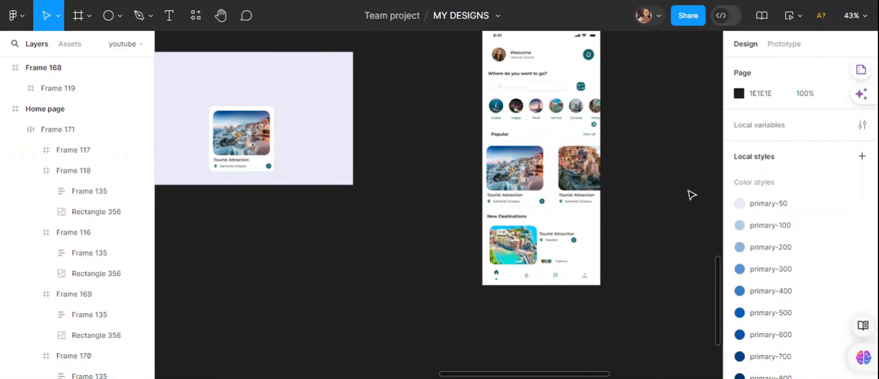
- Move the bottom navigation icon bar out of the Home page onto the empty canvas beside it
click(541, 250)
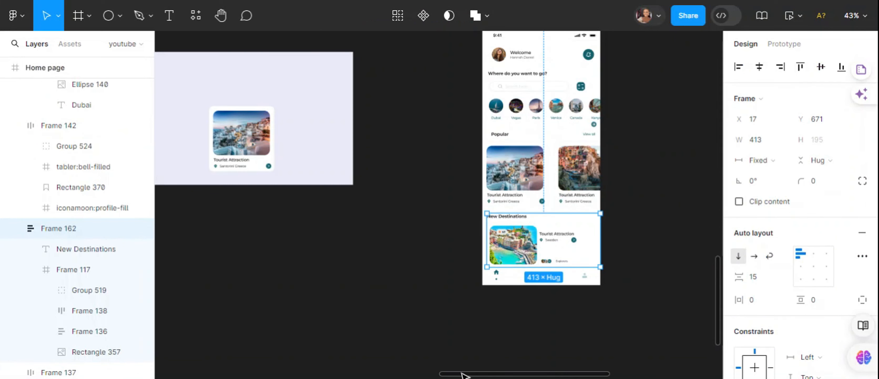
scroll(464, 374, right, 3)
scroll(465, 153, up, 3)
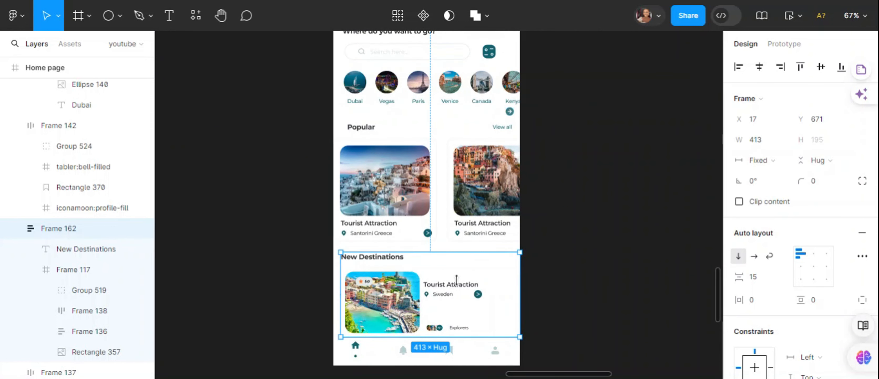
drag(718, 290, 721, 310)
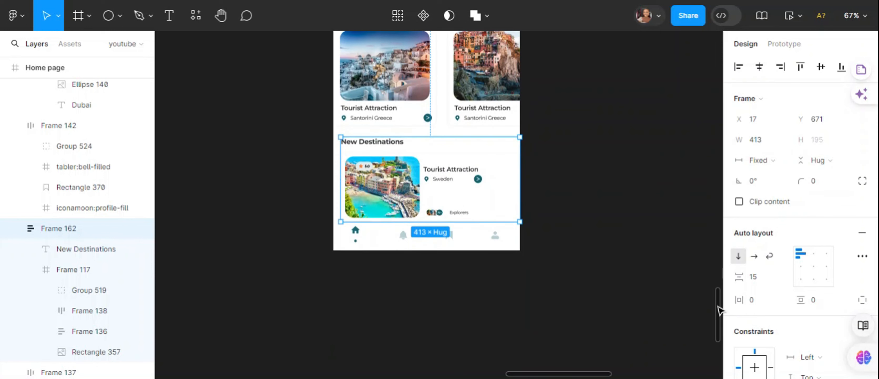
click(406, 176)
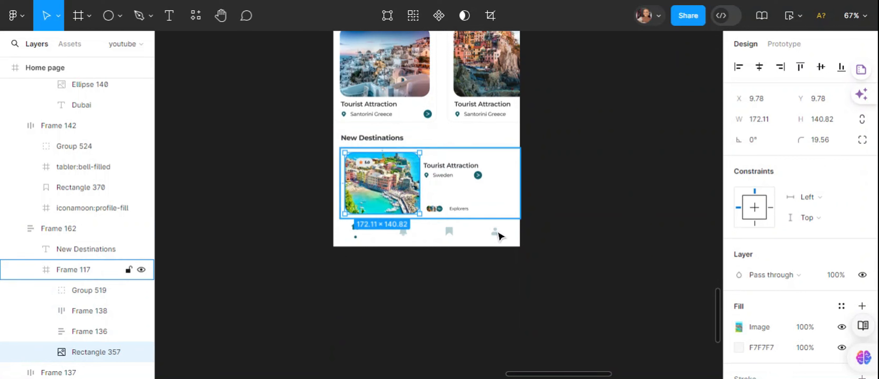
click(492, 239)
drag(469, 238, 642, 276)
- Duplicate the New Destinations card three times inside its section, and select the whole section
drag(392, 189, 357, 159)
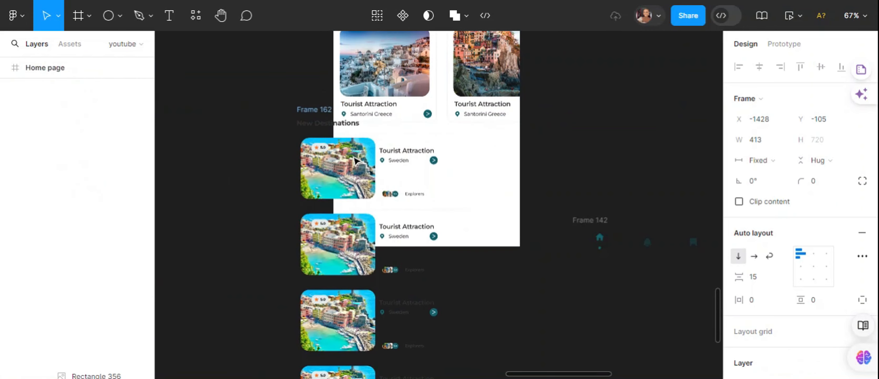
key(ctrl+z)
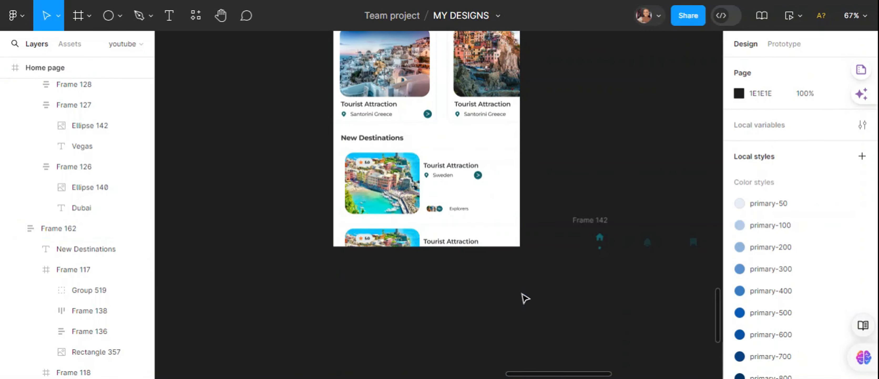
click(441, 200)
click(440, 199)
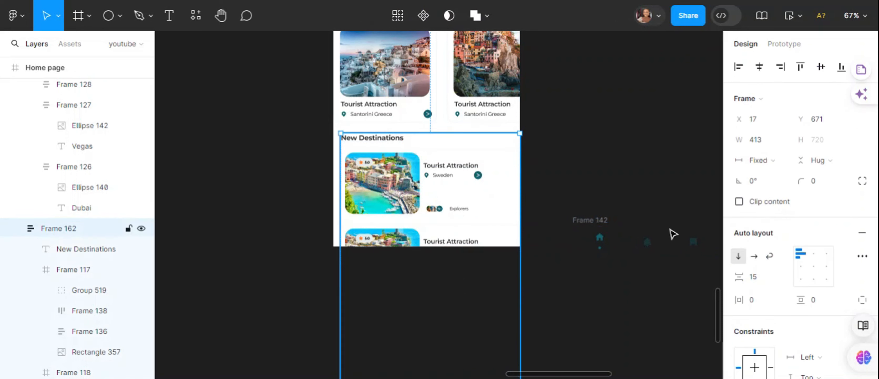
- Move the loose navigation bar closer to the right edge of the Home page
drag(718, 319, 696, 332)
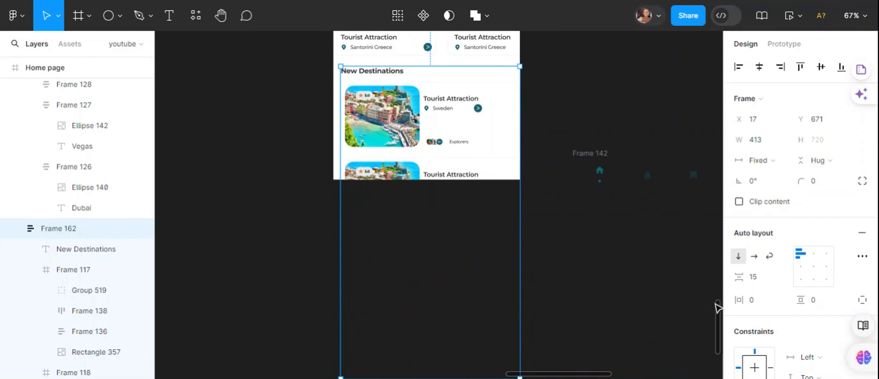
drag(717, 312, 719, 304)
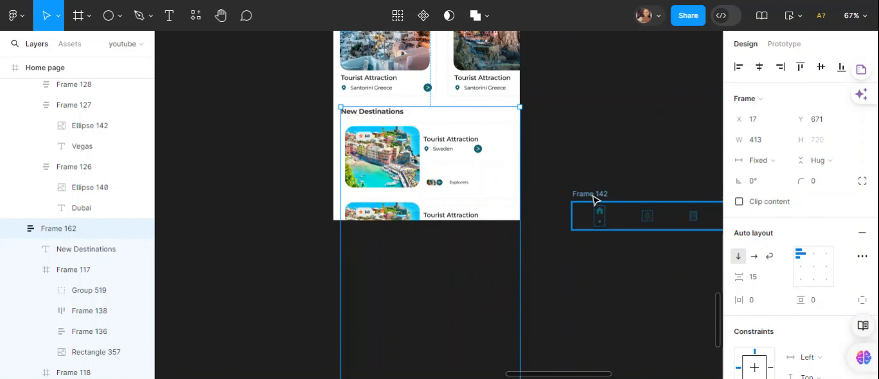
drag(595, 200, 557, 161)
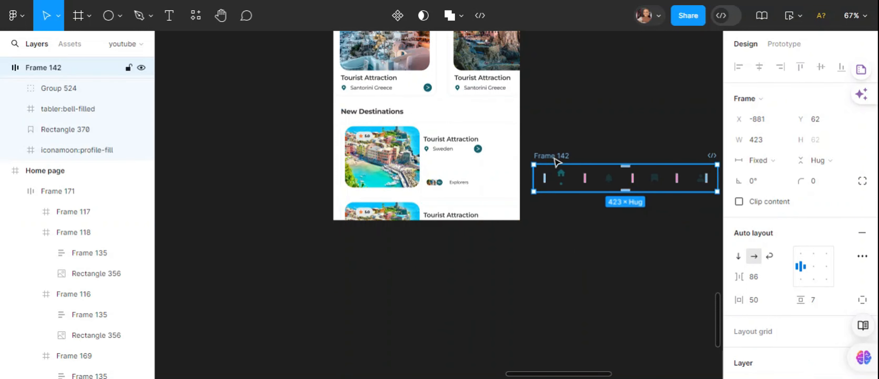
- Enable content clipping on the New Destinations section and shorten its height to 210
click(378, 128)
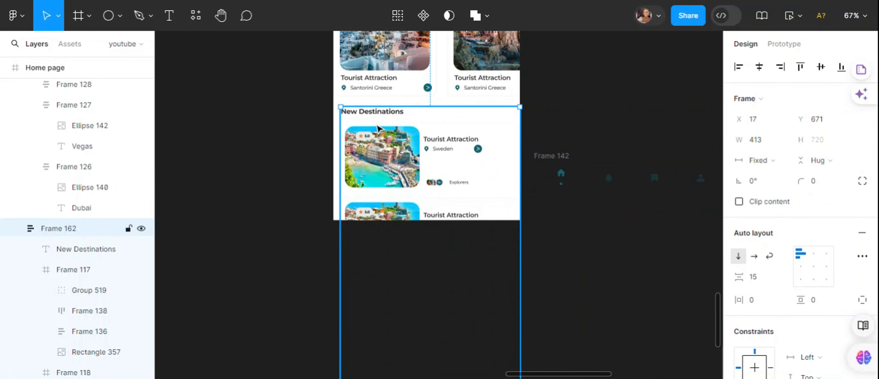
drag(718, 314, 717, 334)
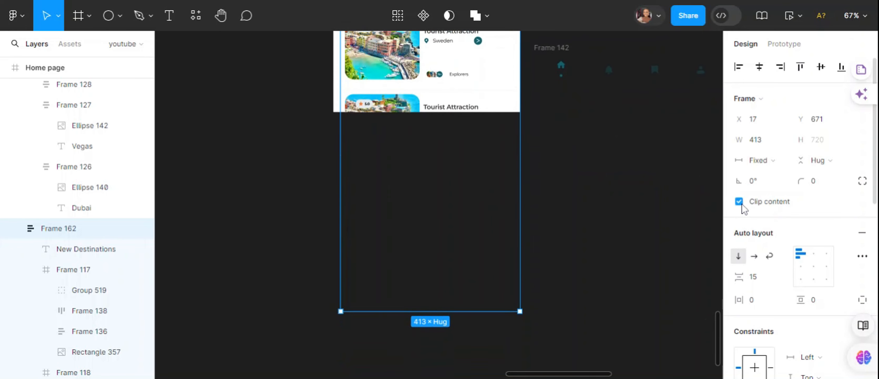
drag(718, 326, 718, 320)
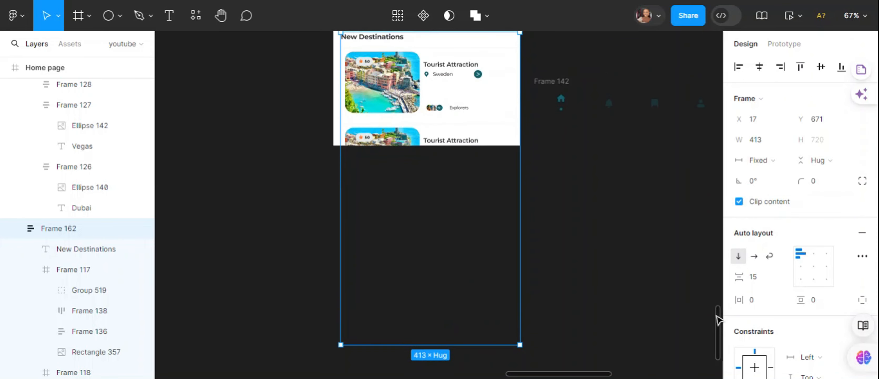
drag(411, 344, 402, 124)
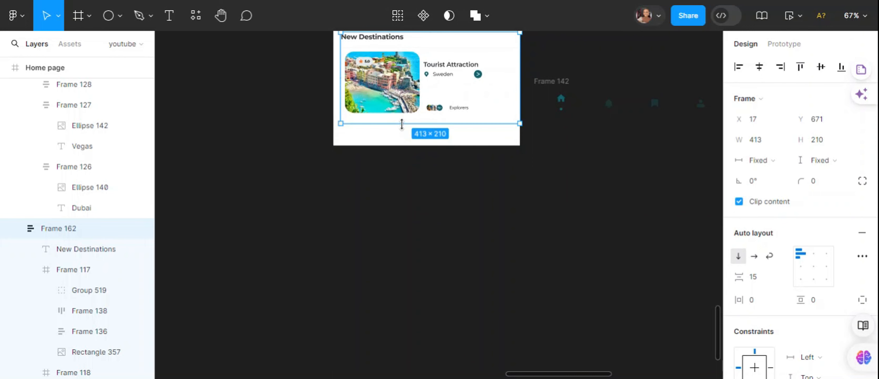
- Move the loose navigation bar back into the Home page, below the New Destinations section
click(548, 93)
drag(593, 112, 396, 137)
click(394, 62)
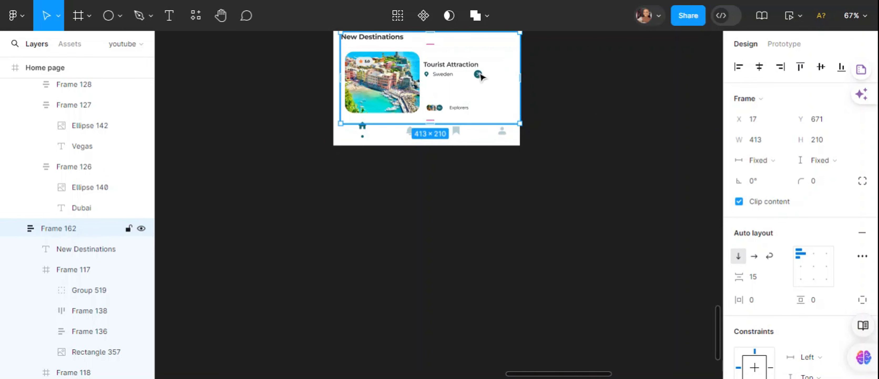
scroll(716, 314, up, 10)
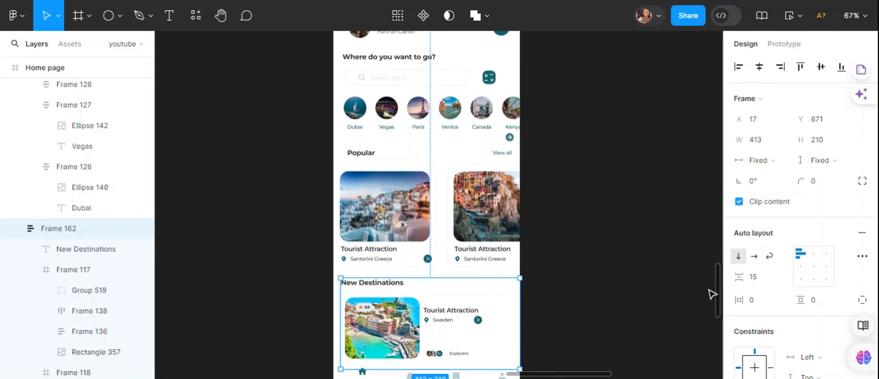
click(349, 72)
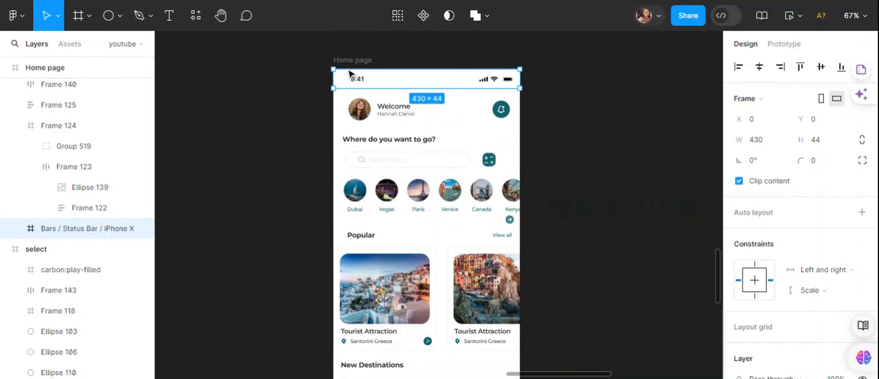
scroll(424, 186, down, 10)
click(423, 186)
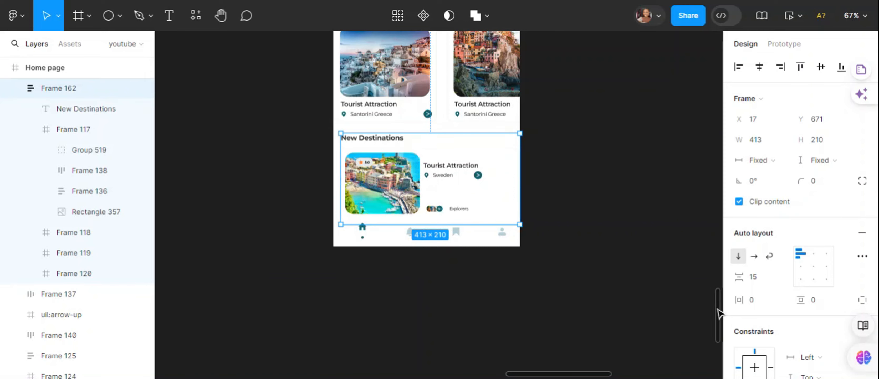
drag(718, 311, 713, 283)
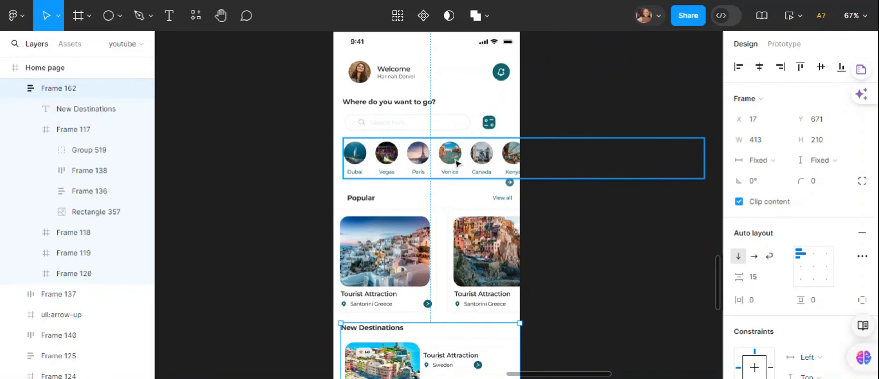
- Set the overflow scroll behavior of the city row to Horizontal, after switching it briefly to No scrolling
click(388, 158)
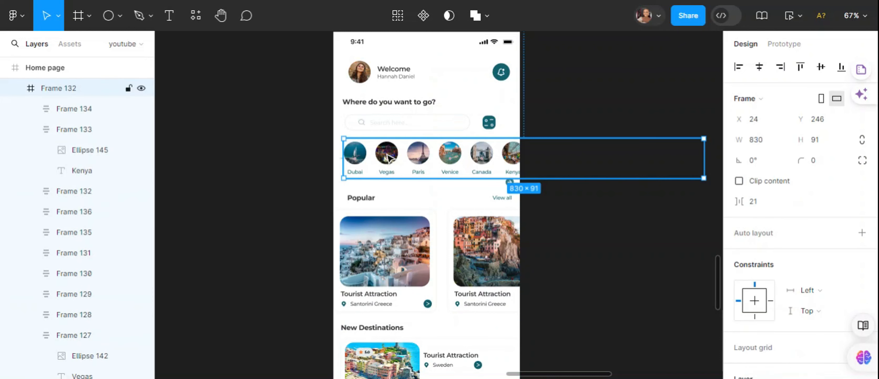
click(565, 167)
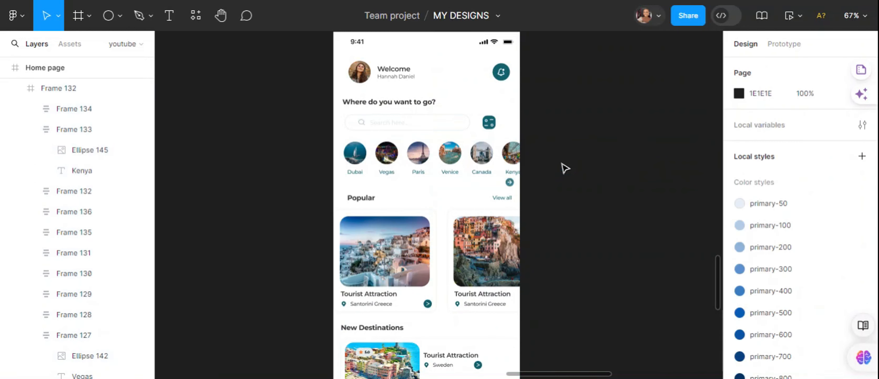
double_click(482, 157)
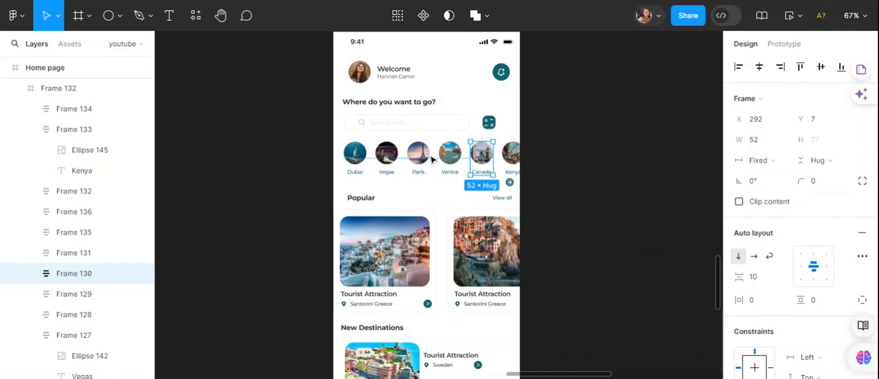
click(304, 166)
click(393, 166)
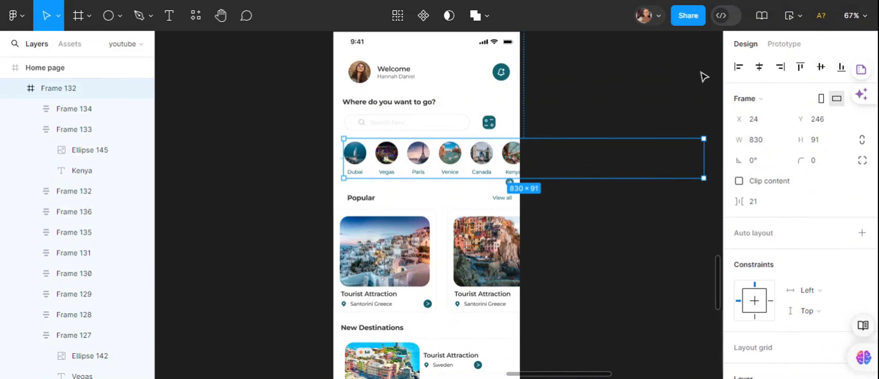
click(782, 47)
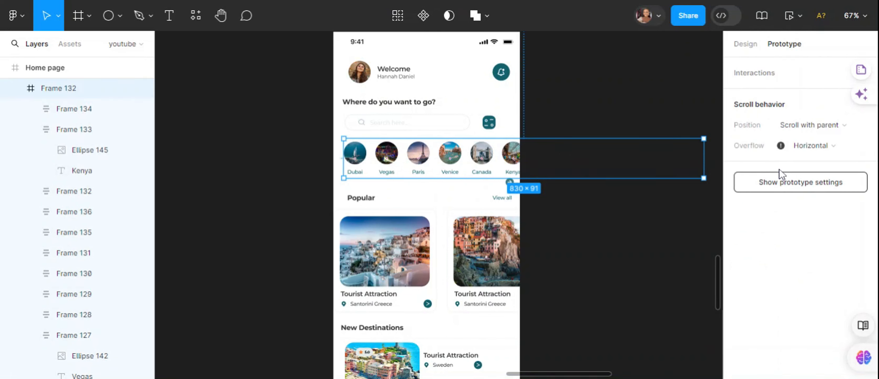
click(833, 146)
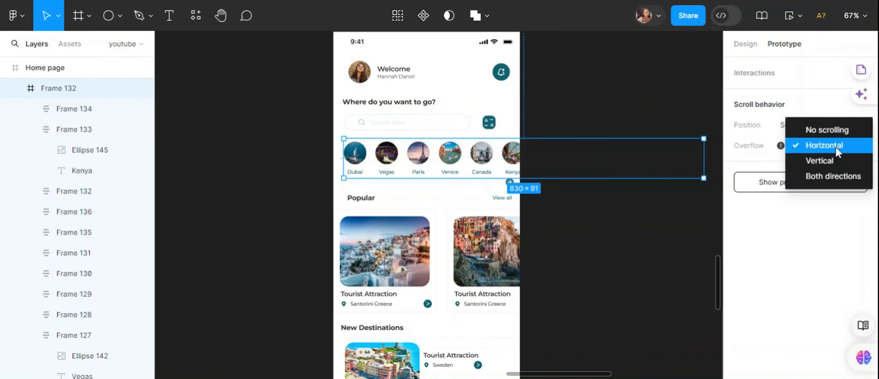
click(830, 129)
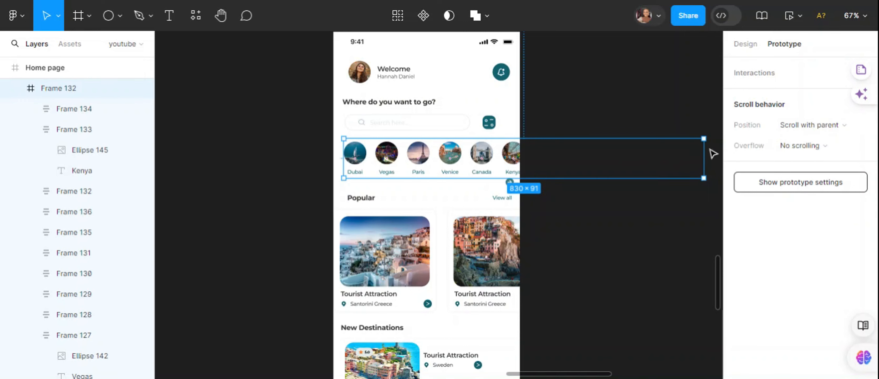
click(828, 146)
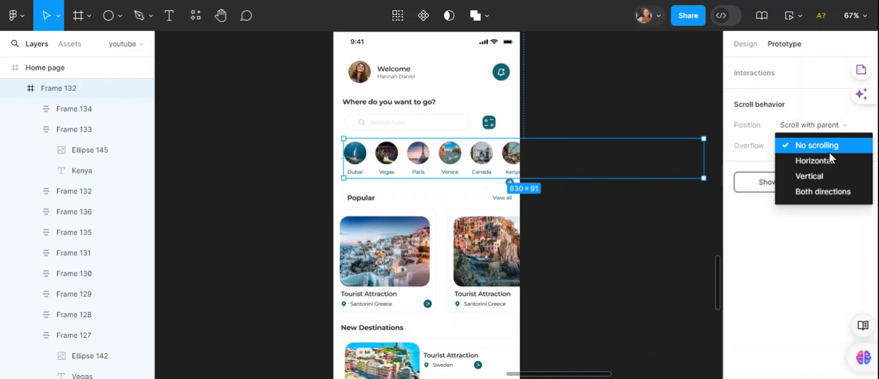
click(817, 163)
mouse_move(781, 146)
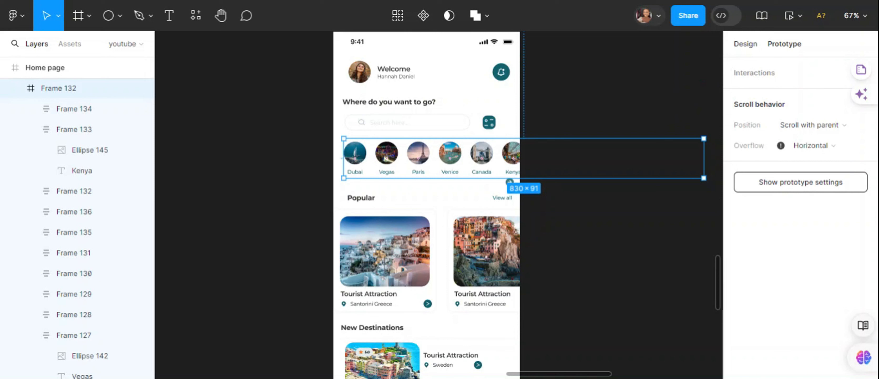
- Enable content clipping on the city row and shorten its width to 406 so it ends at the page edge
click(745, 45)
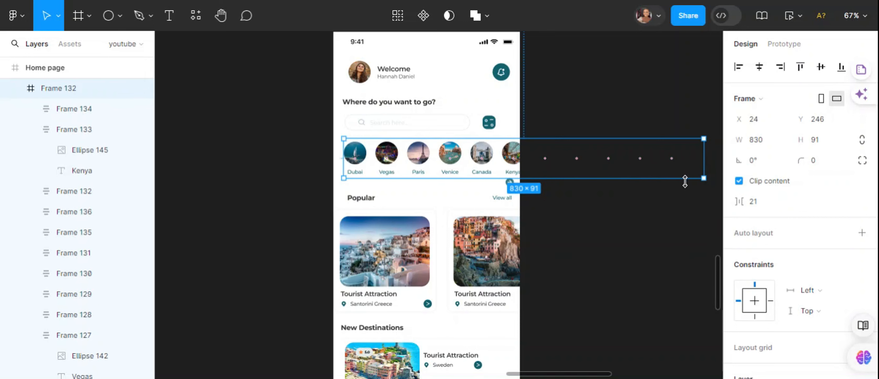
drag(705, 164, 520, 167)
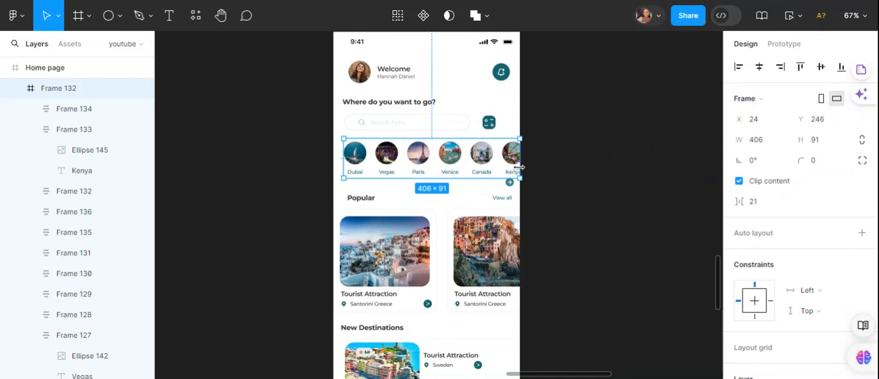
drag(449, 158, 449, 159)
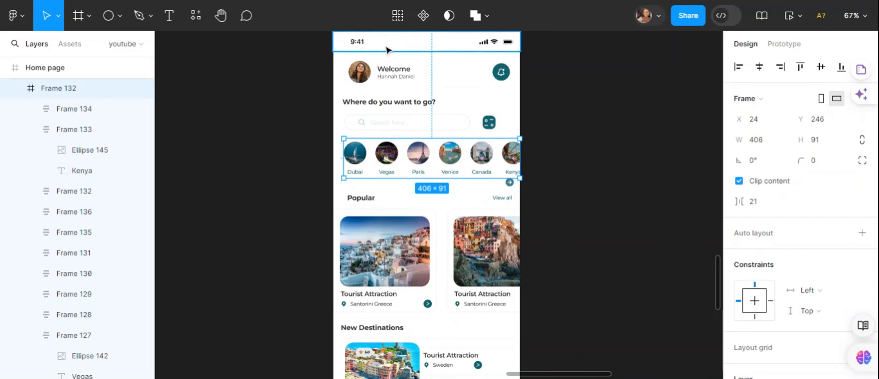
- Preview the Home page prototype and swipe the city row horizontally to test its scrolling
scroll(718, 269, up, 3)
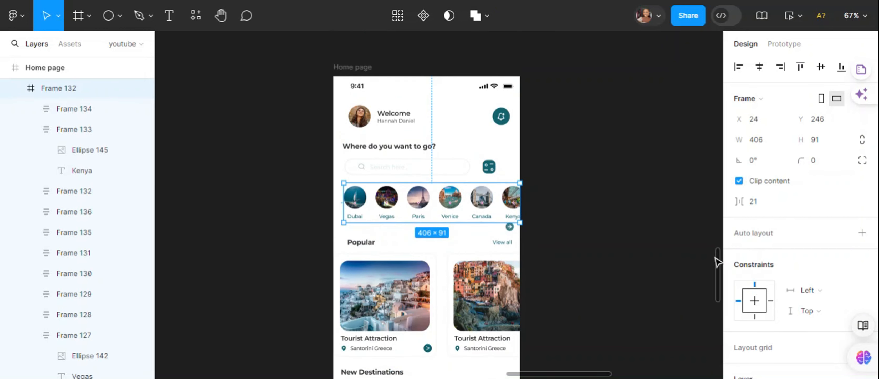
click(345, 66)
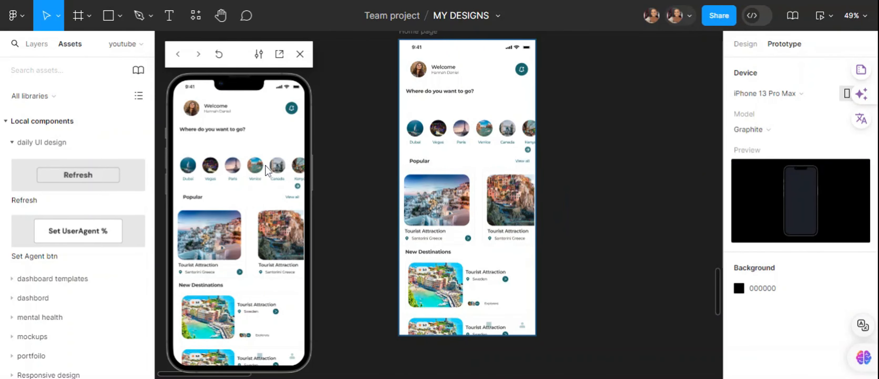
mouse_move(263, 169)
mouse_down()
mouse_move(212, 175)
mouse_move(269, 173)
mouse_move(205, 176)
mouse_move(252, 162)
mouse_move(201, 166)
mouse_move(271, 166)
mouse_move(209, 173)
mouse_move(268, 175)
mouse_move(259, 173)
mouse_up()
- Choose Fixed as the city row's scroll position and Horizontal as its overflow
click(474, 131)
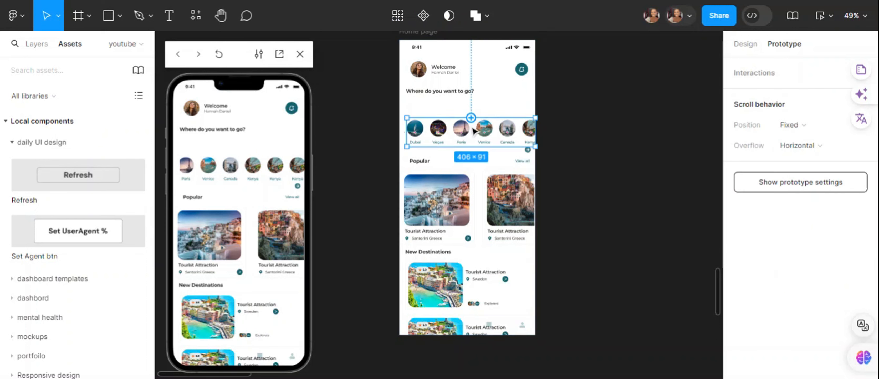
click(751, 45)
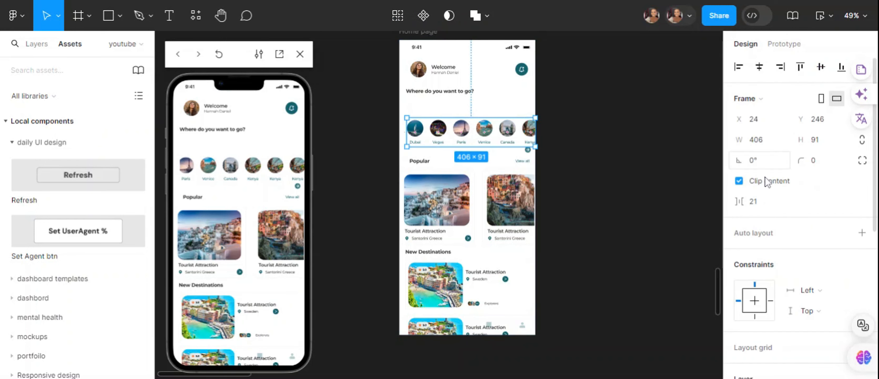
click(784, 44)
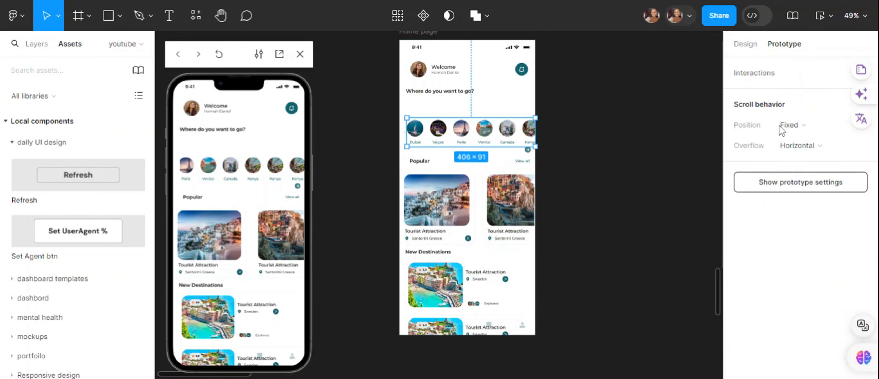
click(842, 125)
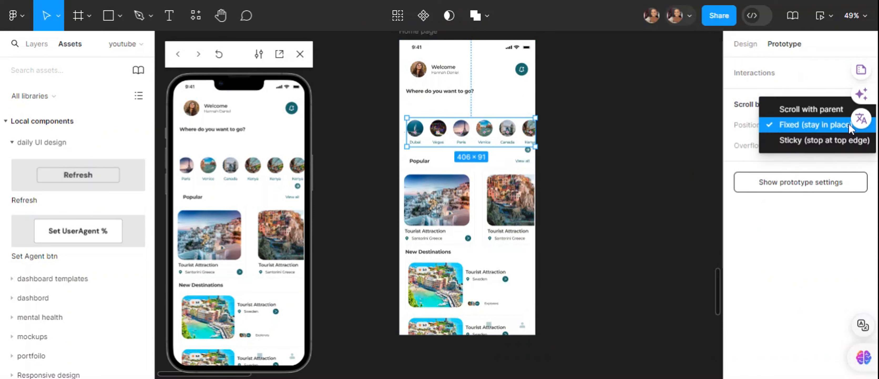
click(798, 125)
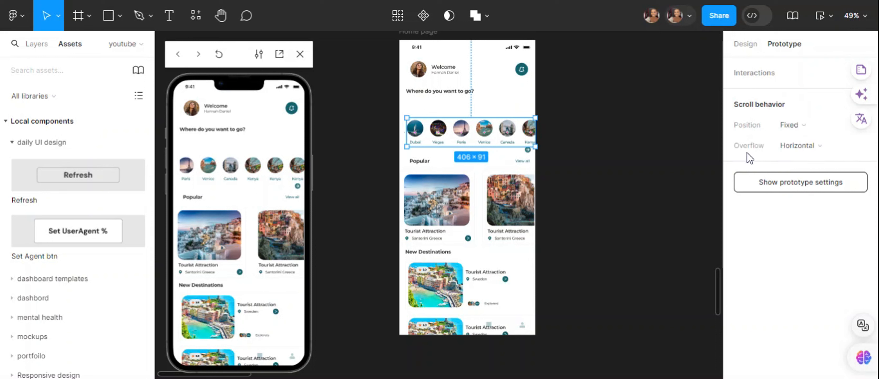
click(841, 150)
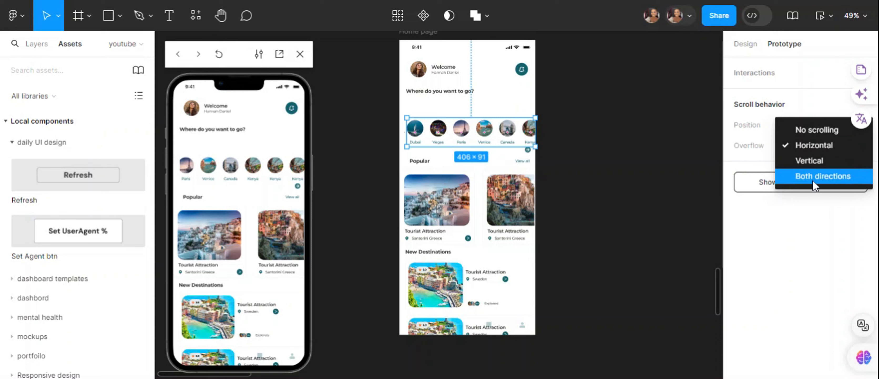
click(815, 151)
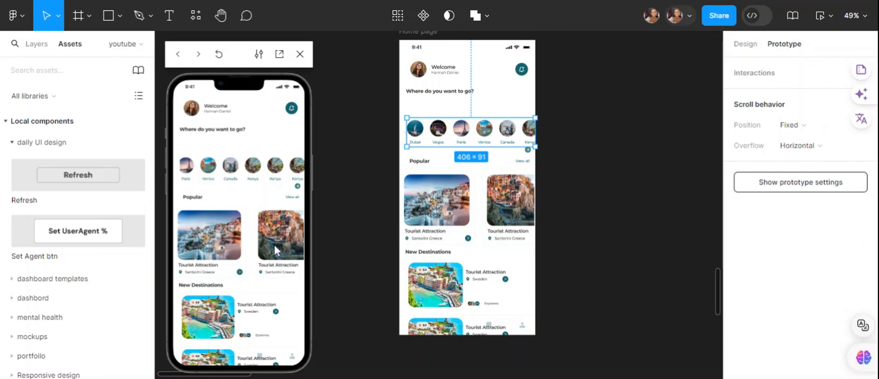
- Keep the Popular card row's scroll position on Fixed and its overflow on Horizontal
click(478, 199)
click(564, 199)
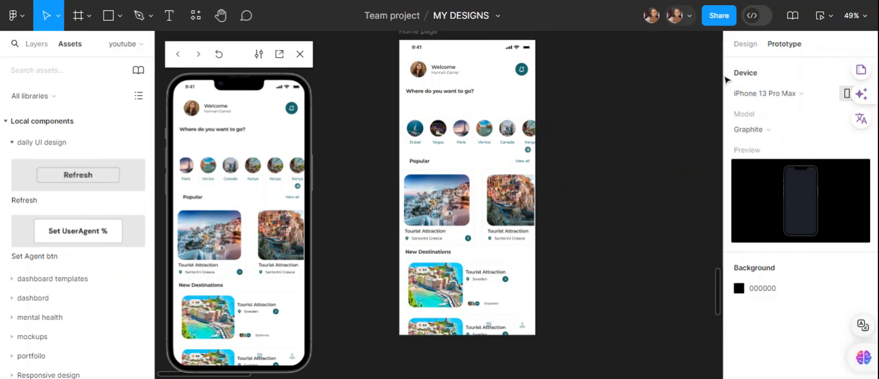
click(751, 46)
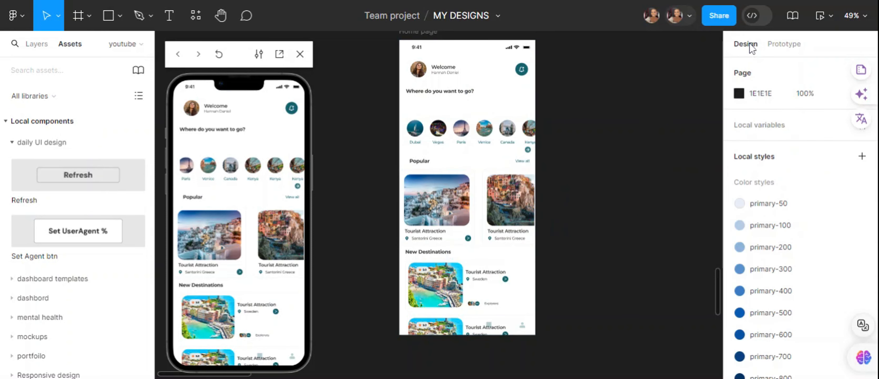
click(520, 202)
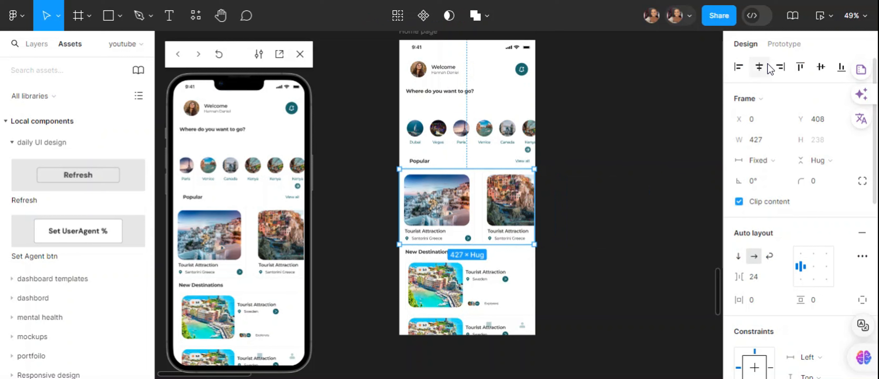
click(786, 46)
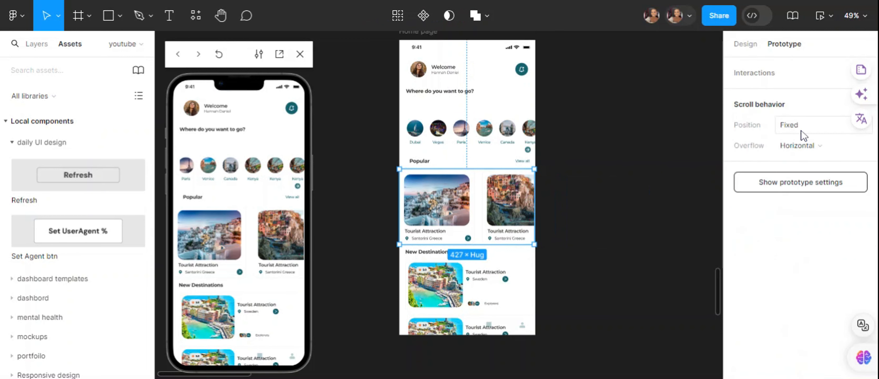
click(808, 125)
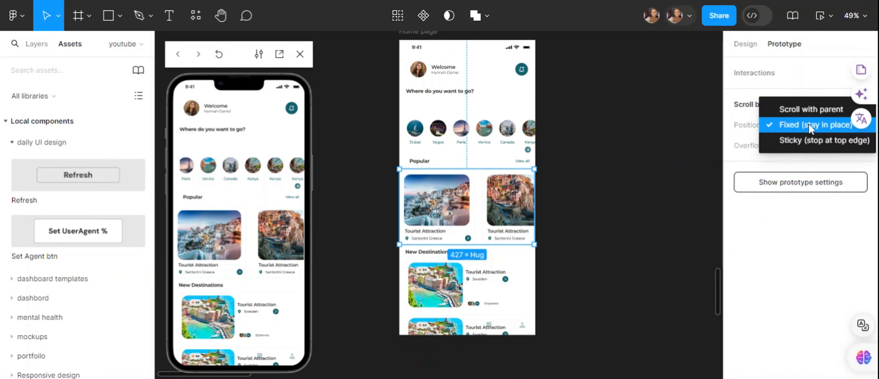
click(809, 125)
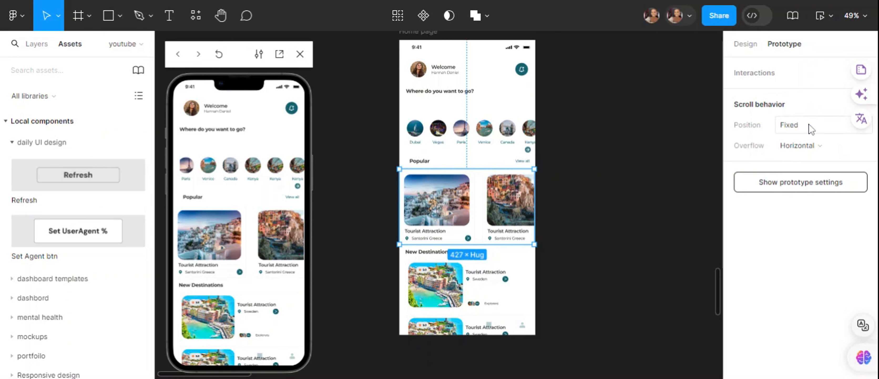
click(835, 148)
- Swipe through the Popular cards in the prototype preview to test their horizontal scrolling
drag(278, 248, 162, 252)
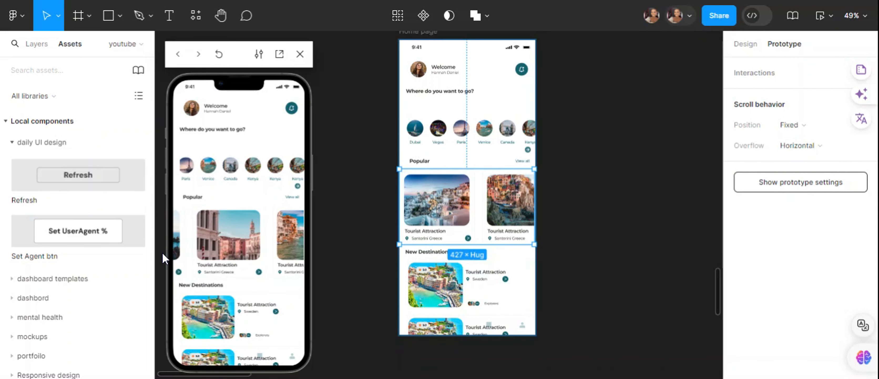
drag(256, 254, 209, 255)
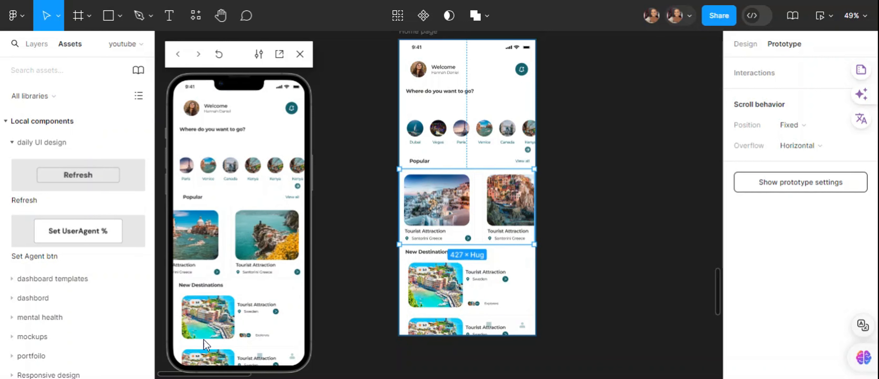
- Shorten the clipped list frame inside the New Destinations section to a fixed height of 210, ending above the bottom navigation bar
click(473, 295)
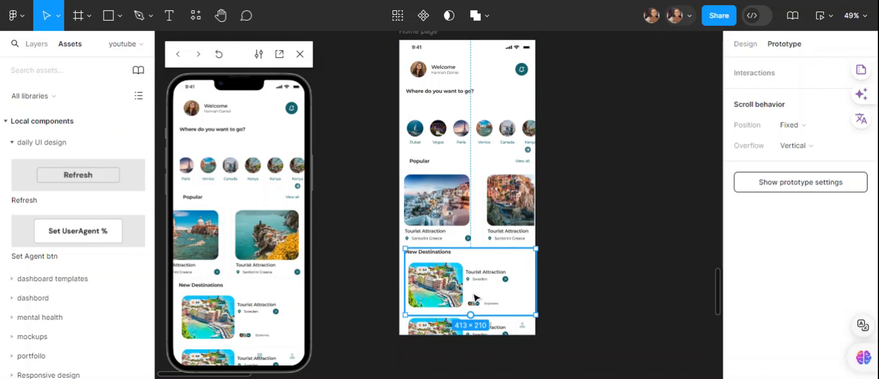
click(756, 52)
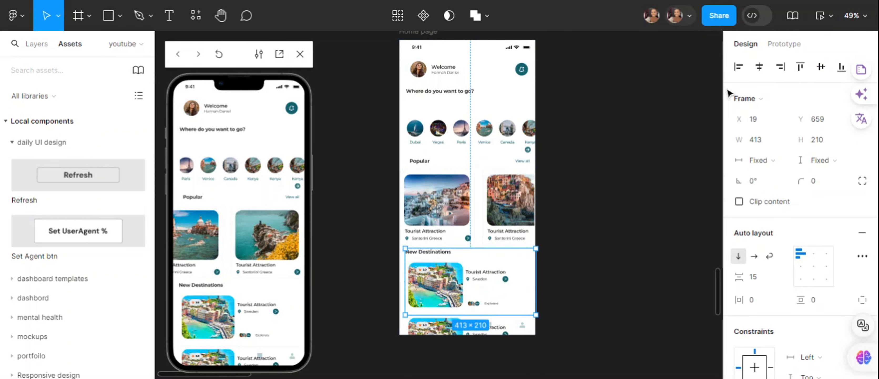
click(773, 49)
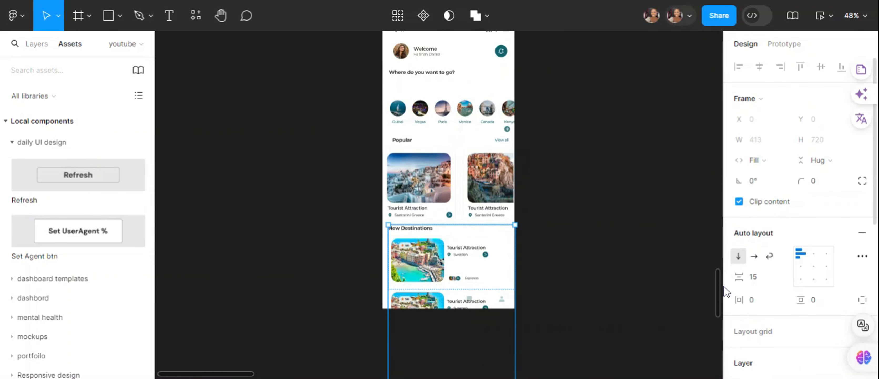
scroll(720, 298, down, 5)
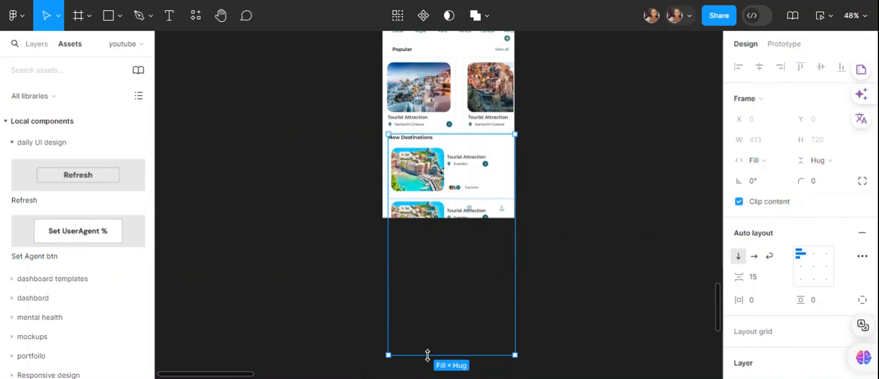
drag(428, 354, 434, 194)
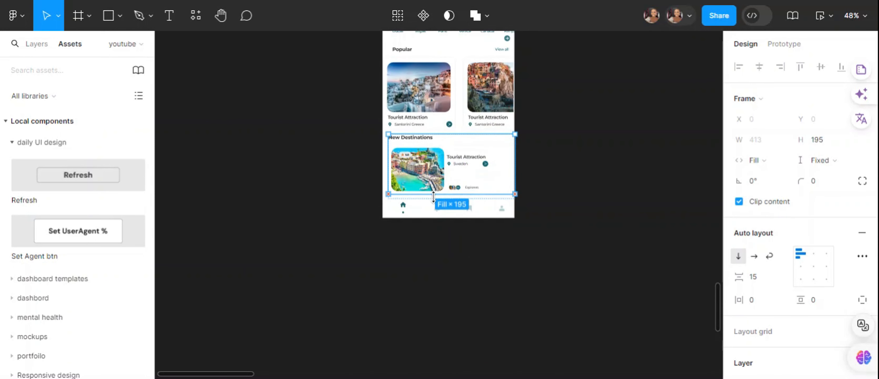
drag(433, 196, 434, 197)
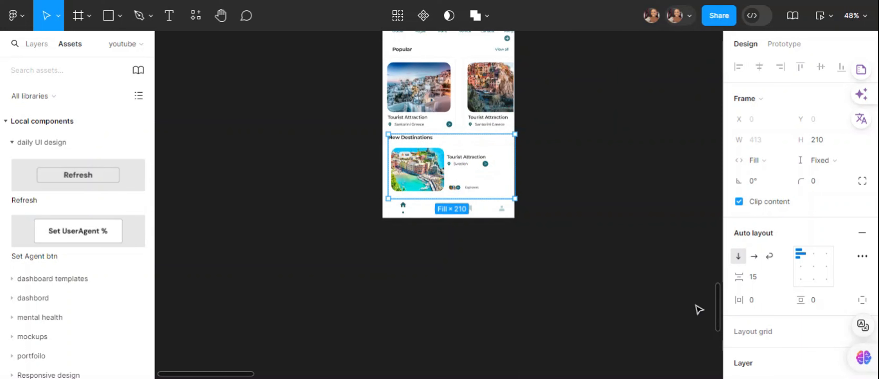
click(712, 308)
drag(718, 310, 717, 295)
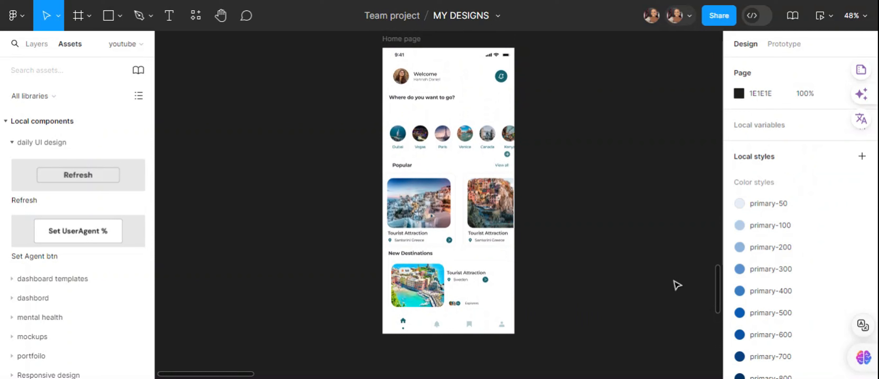
- Check the New Destinations section's scroll behavior, the hint beside its overflow setting, and its frame properties
click(789, 45)
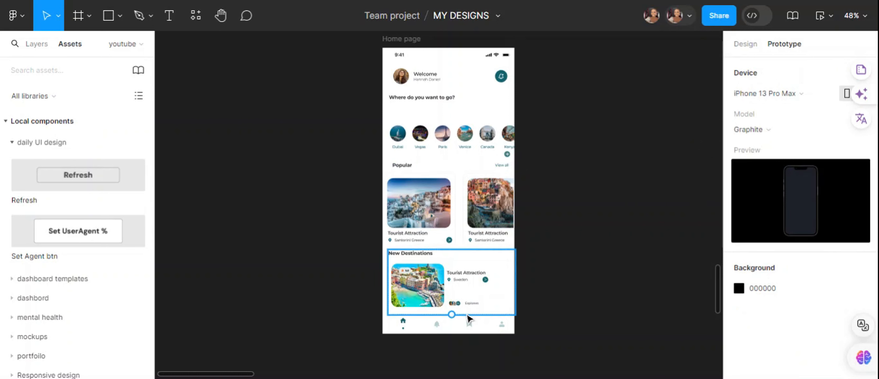
click(465, 312)
mouse_move(784, 140)
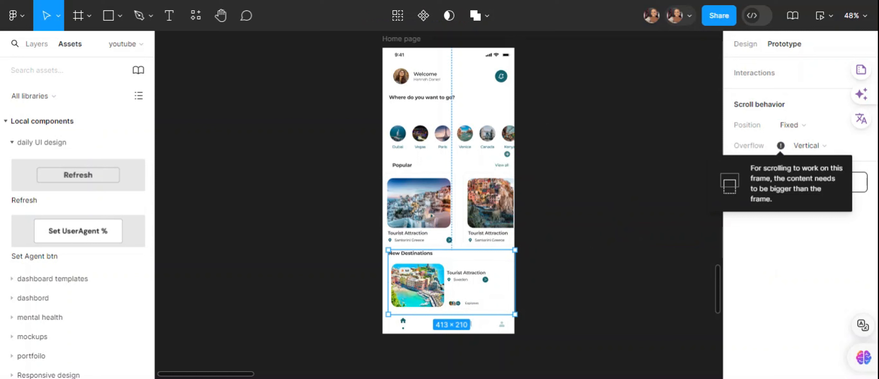
click(746, 44)
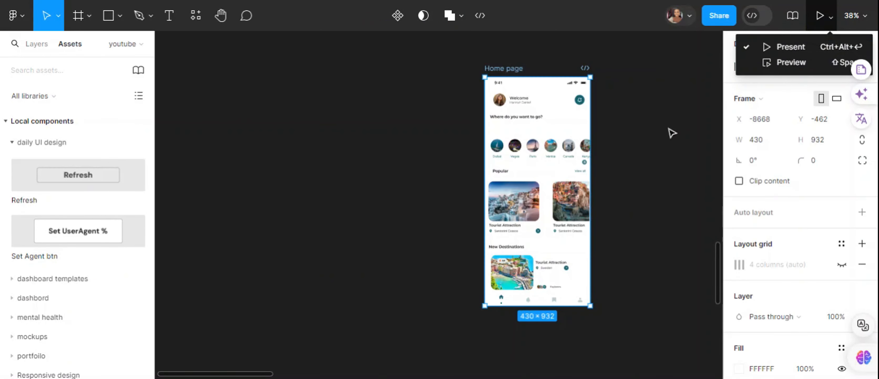
click(672, 133)
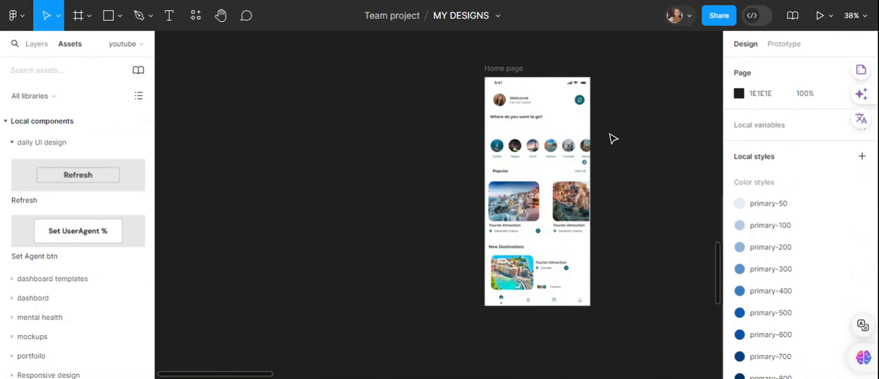
- Preview the Home page prototype and swipe the city row and Popular cards horizontally to test them
click(782, 43)
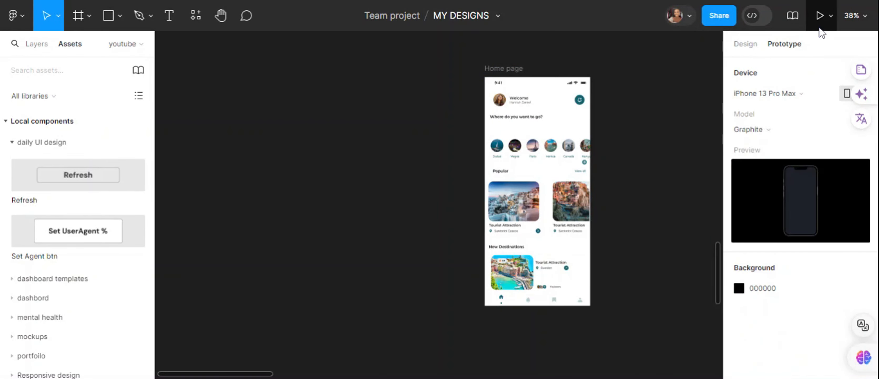
click(829, 17)
click(791, 61)
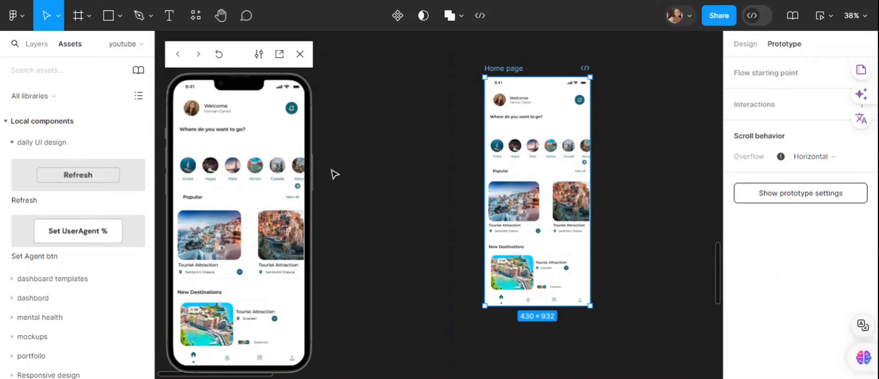
ctrl+scroll(334, 174, up, 3)
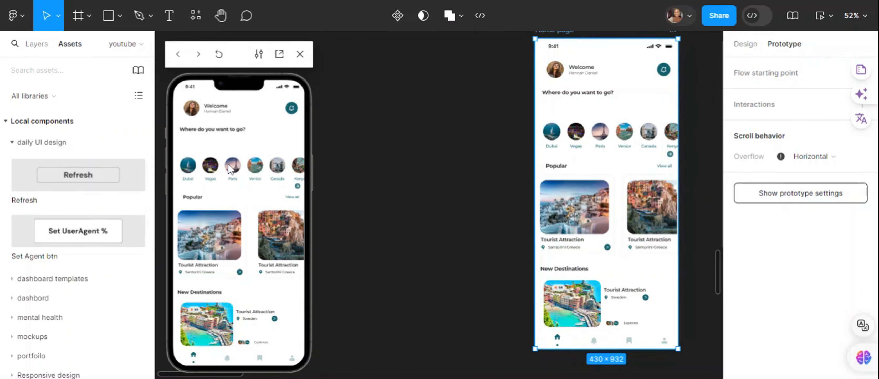
drag(266, 172, 176, 172)
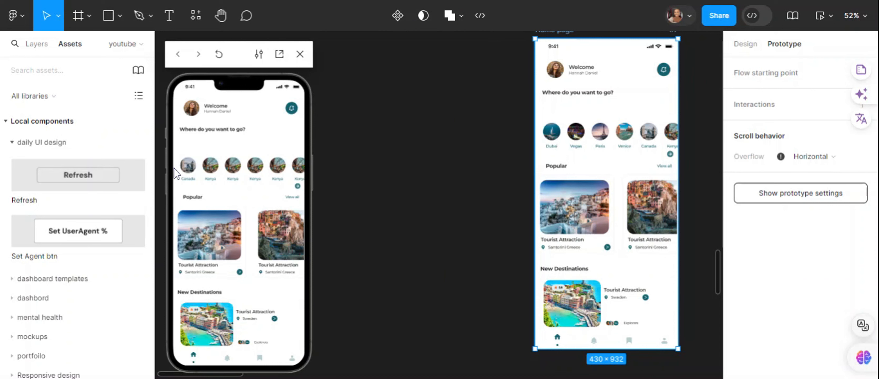
drag(284, 258, 175, 254)
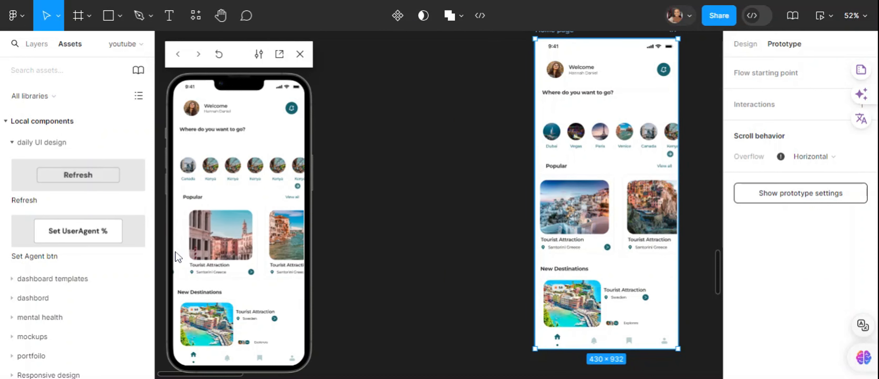
- Scroll the New Destinations list vertically in the prototype preview to test its overflow
drag(210, 324, 210, 303)
drag(211, 340, 211, 275)
drag(211, 327, 243, 281)
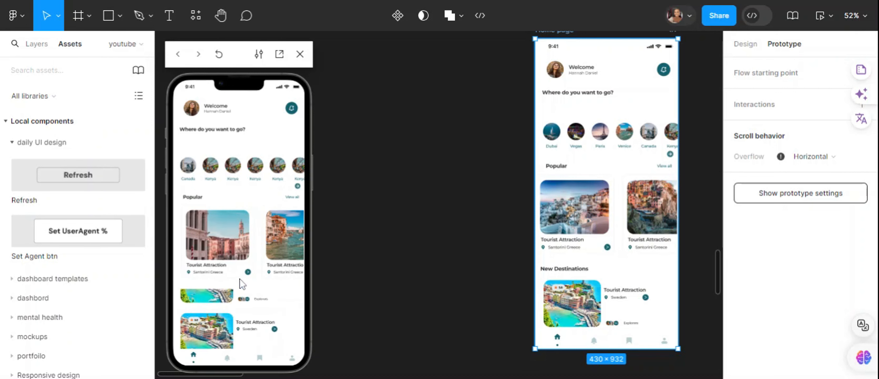
- Retest the Popular cards, city row and New Destinations list in the preview, and move the preview window closer to the Home page frame
drag(211, 246, 270, 251)
drag(293, 166, 268, 168)
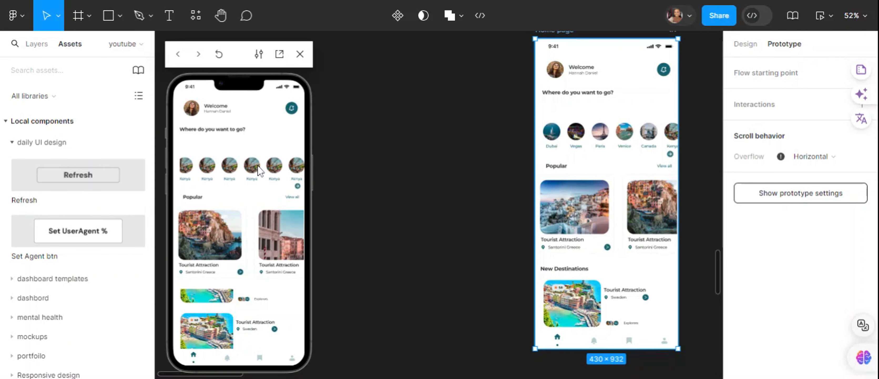
drag(283, 249, 195, 246)
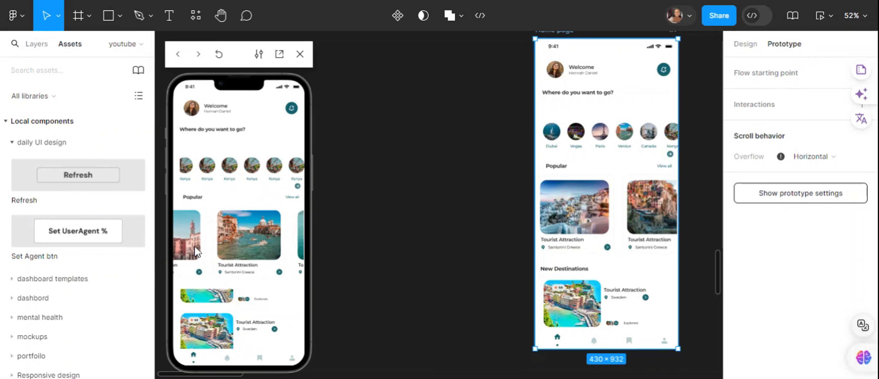
drag(215, 341, 218, 309)
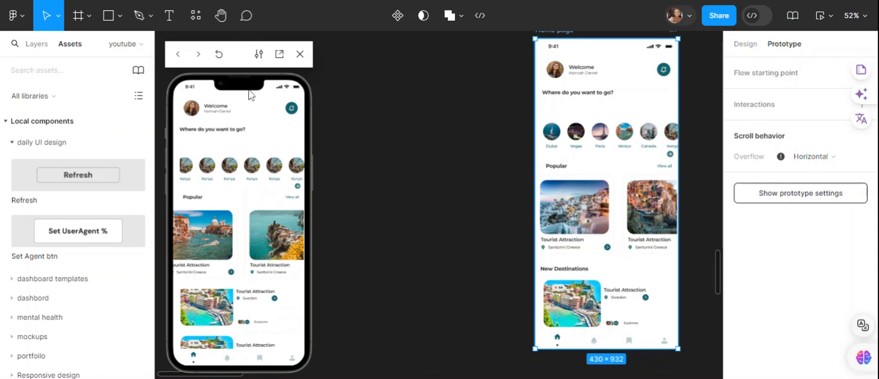
drag(247, 61, 289, 56)
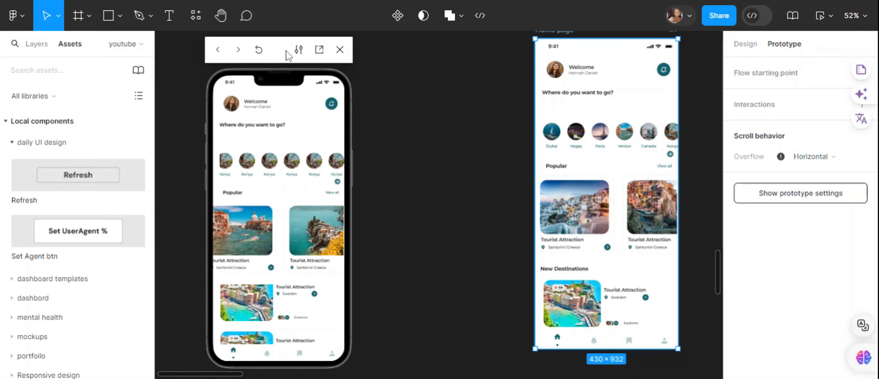